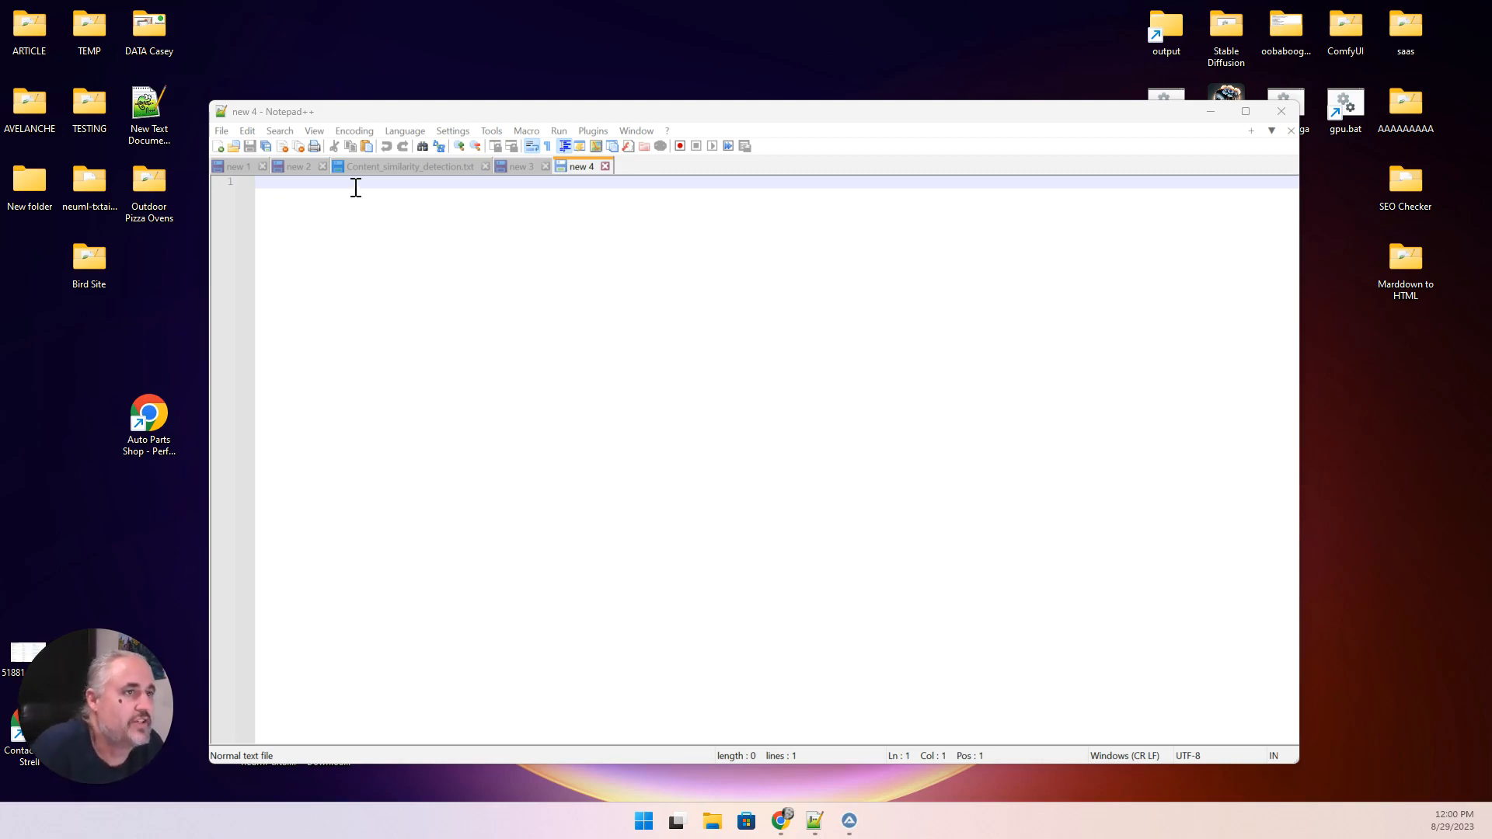
# Arrange the editor beside the ZimmWriter window, then open the Magic Menu over it and set it to stay open.
pyautogui.moveTo(456, 110); pyautogui.dragTo(591, 71)
pyautogui.moveTo(64, 93); pyautogui.dragTo(74, 52)
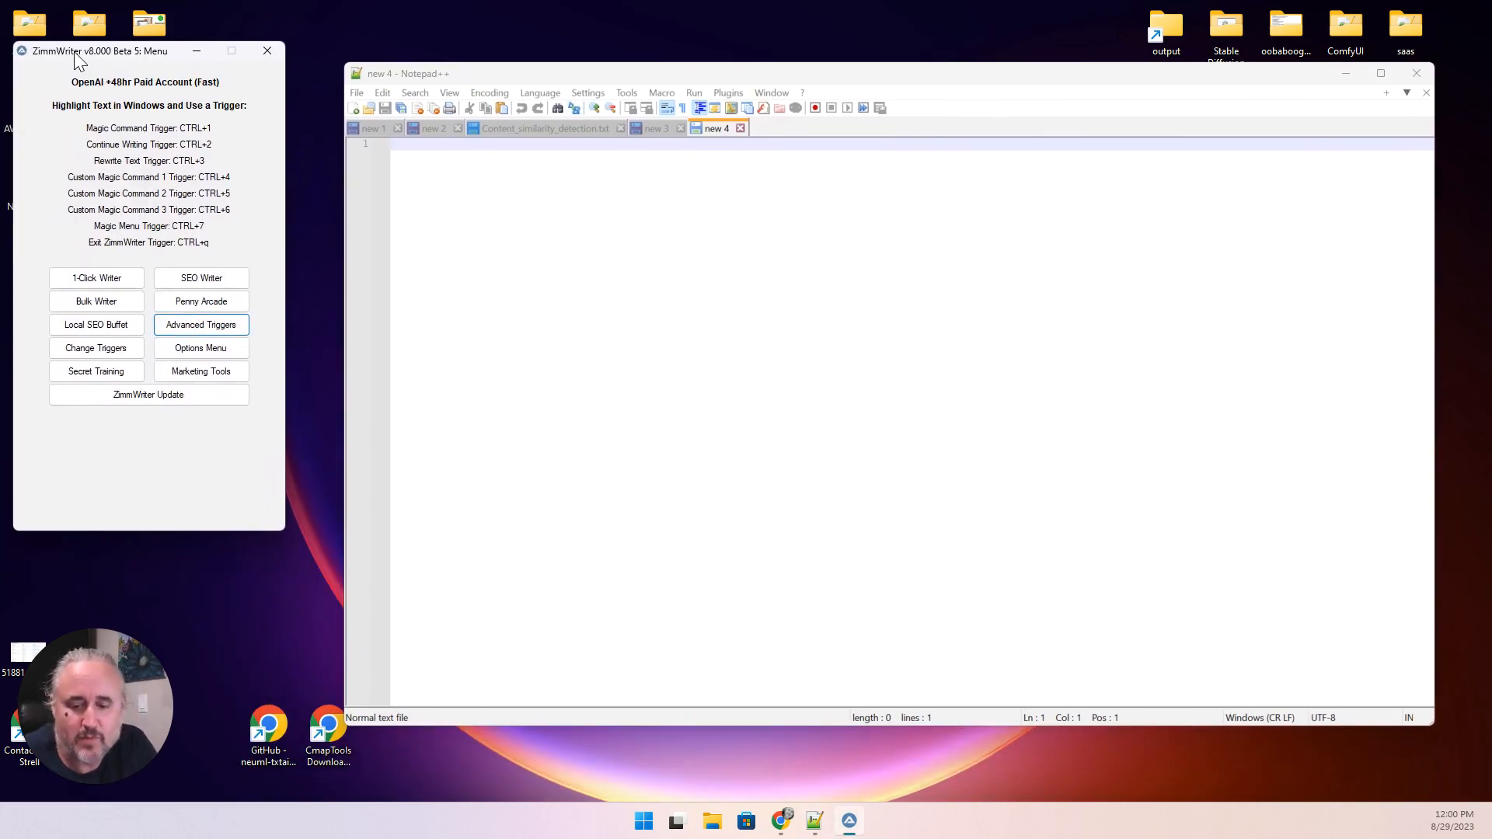
pyautogui.hotkey('ctrl', '7')
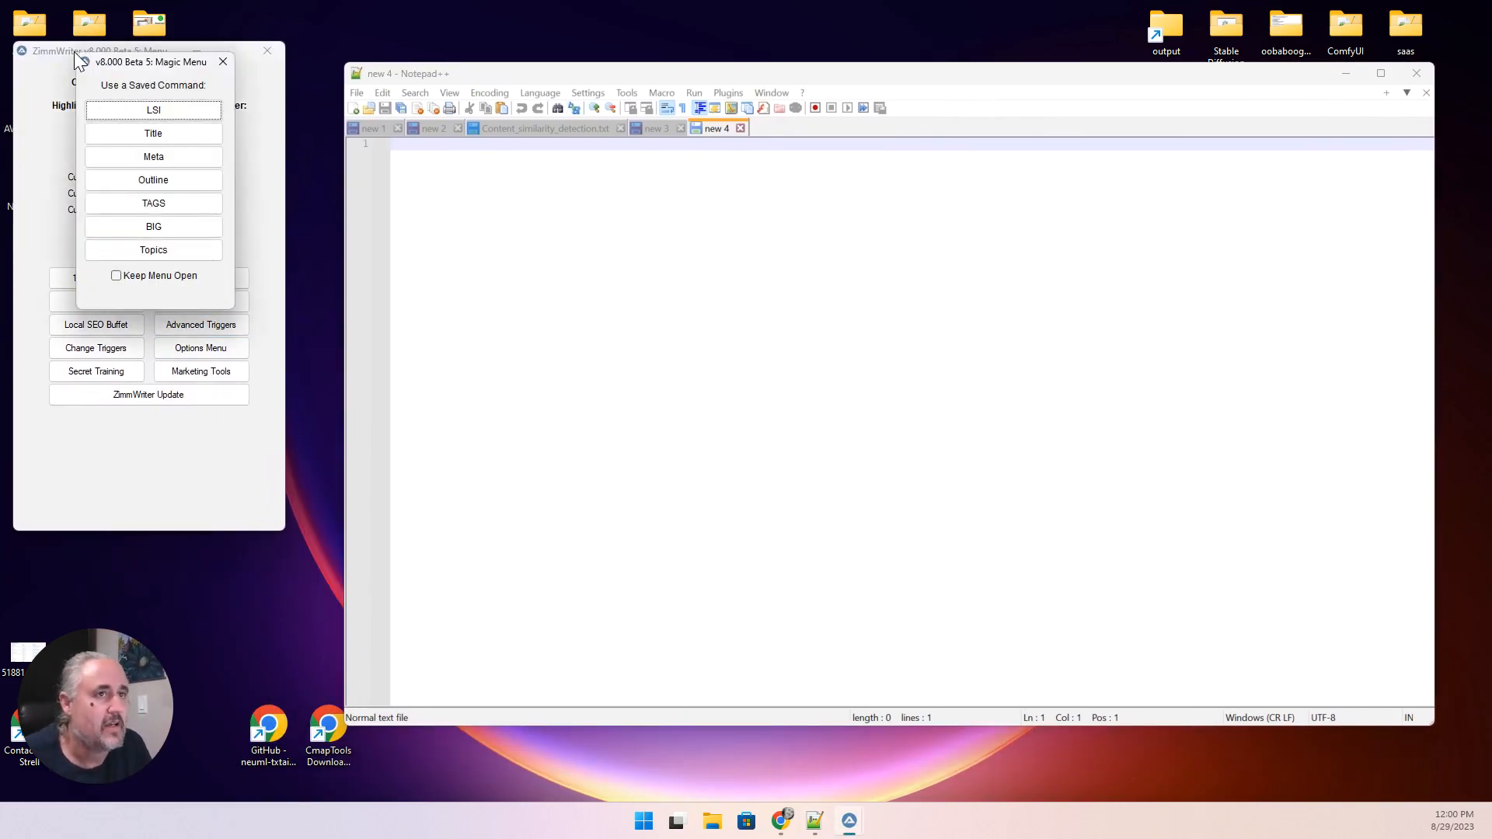
pyautogui.moveTo(119, 67); pyautogui.dragTo(218, 216)
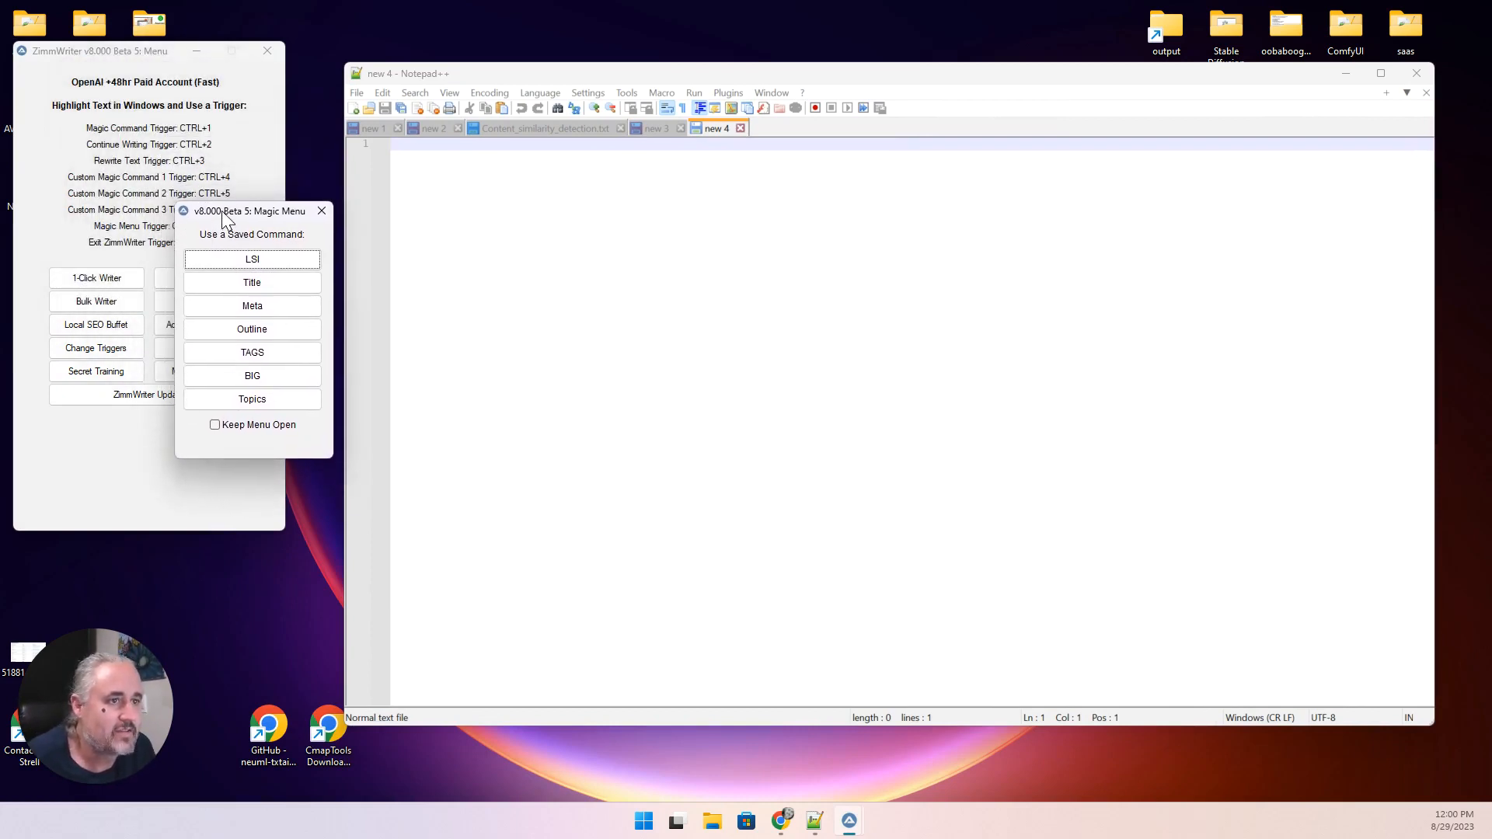
pyautogui.click(215, 426)
# Enter "Baked Apple Pie" in the empty document and run the saved BIG command on the whole text.
pyautogui.click(491, 154)
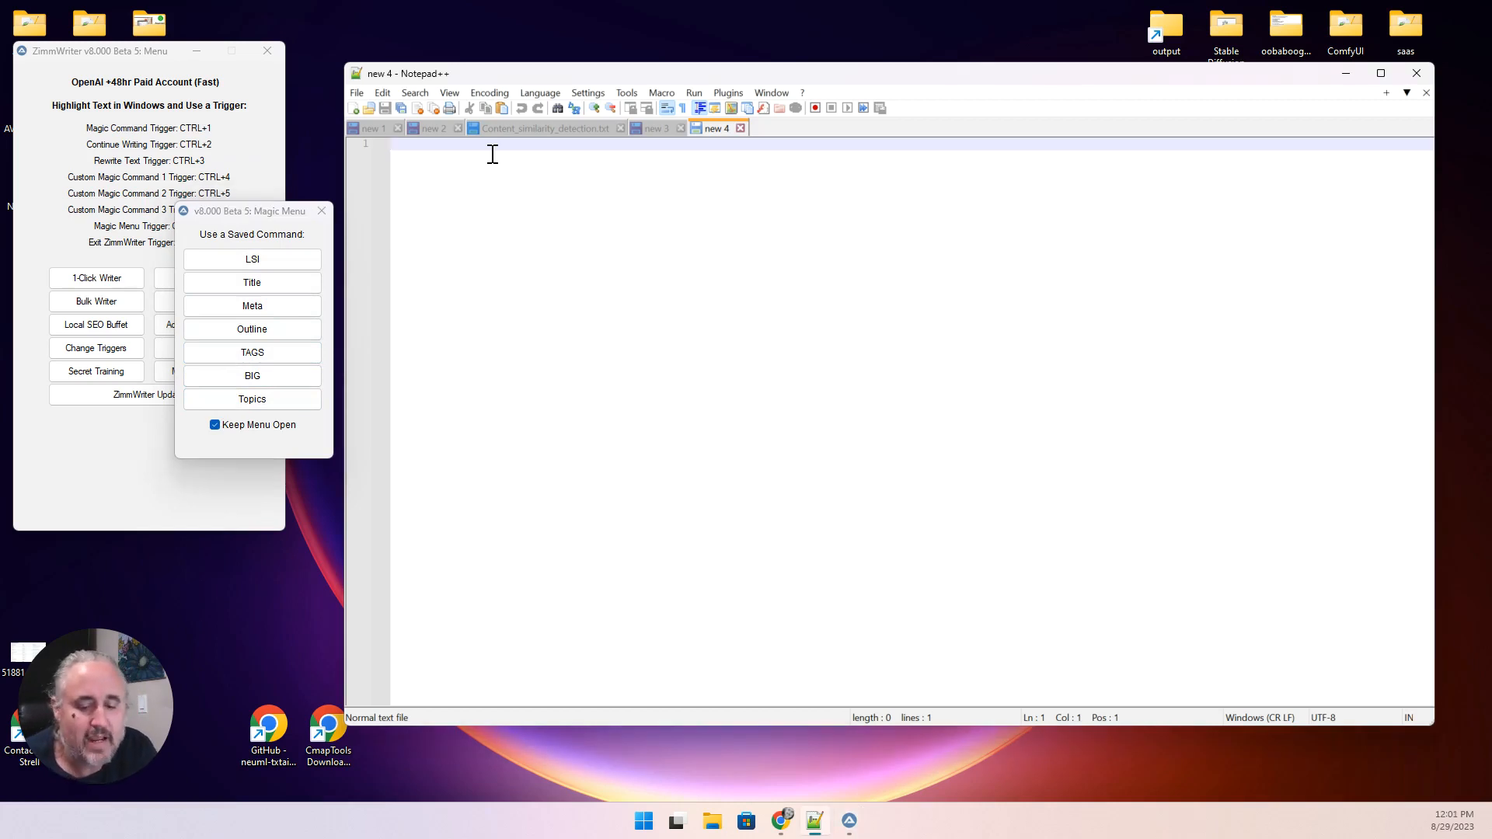
pyautogui.write('Baked ')
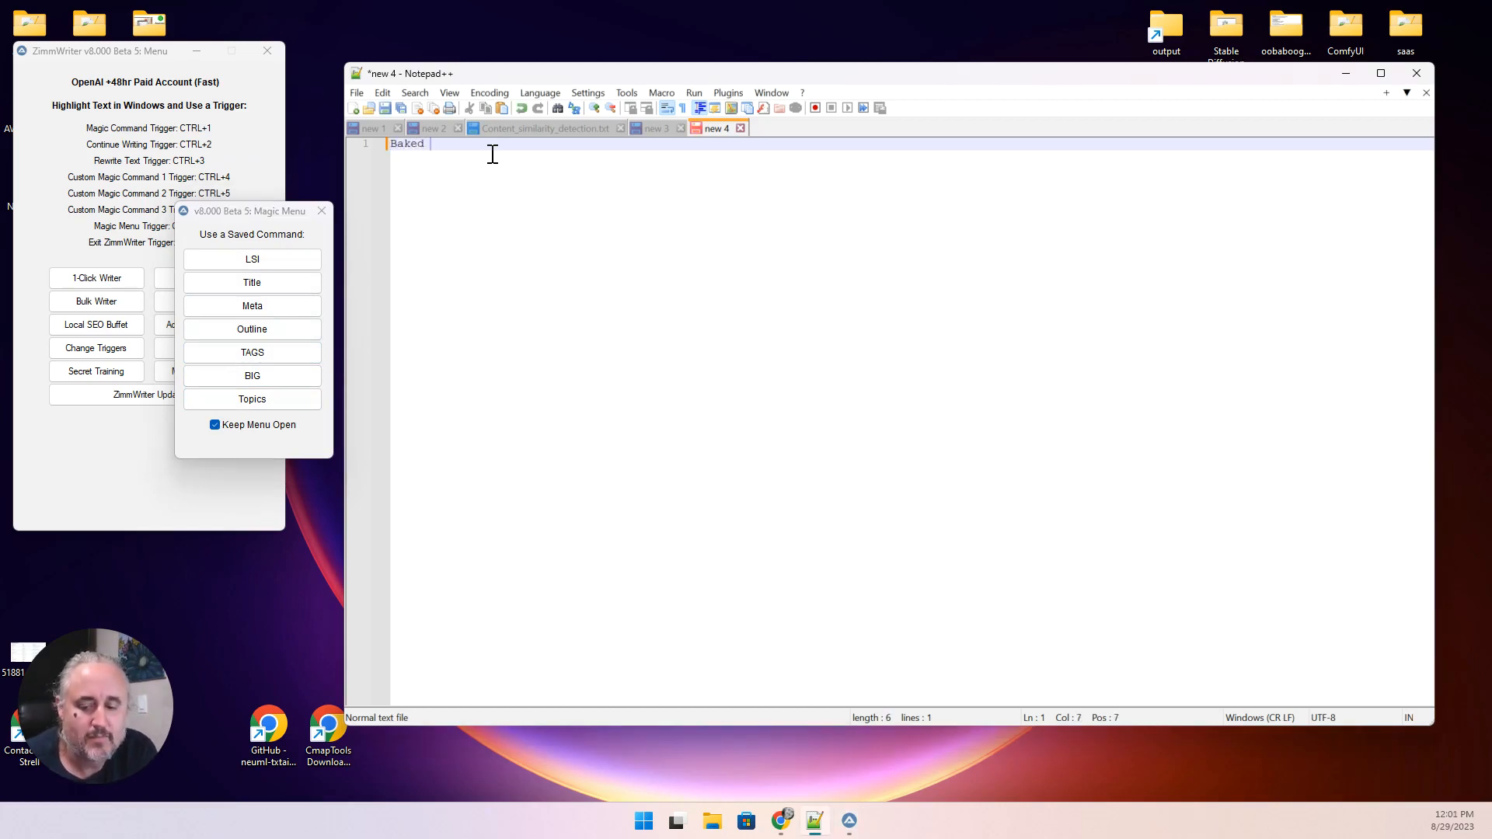
pyautogui.write('Apple Pie')
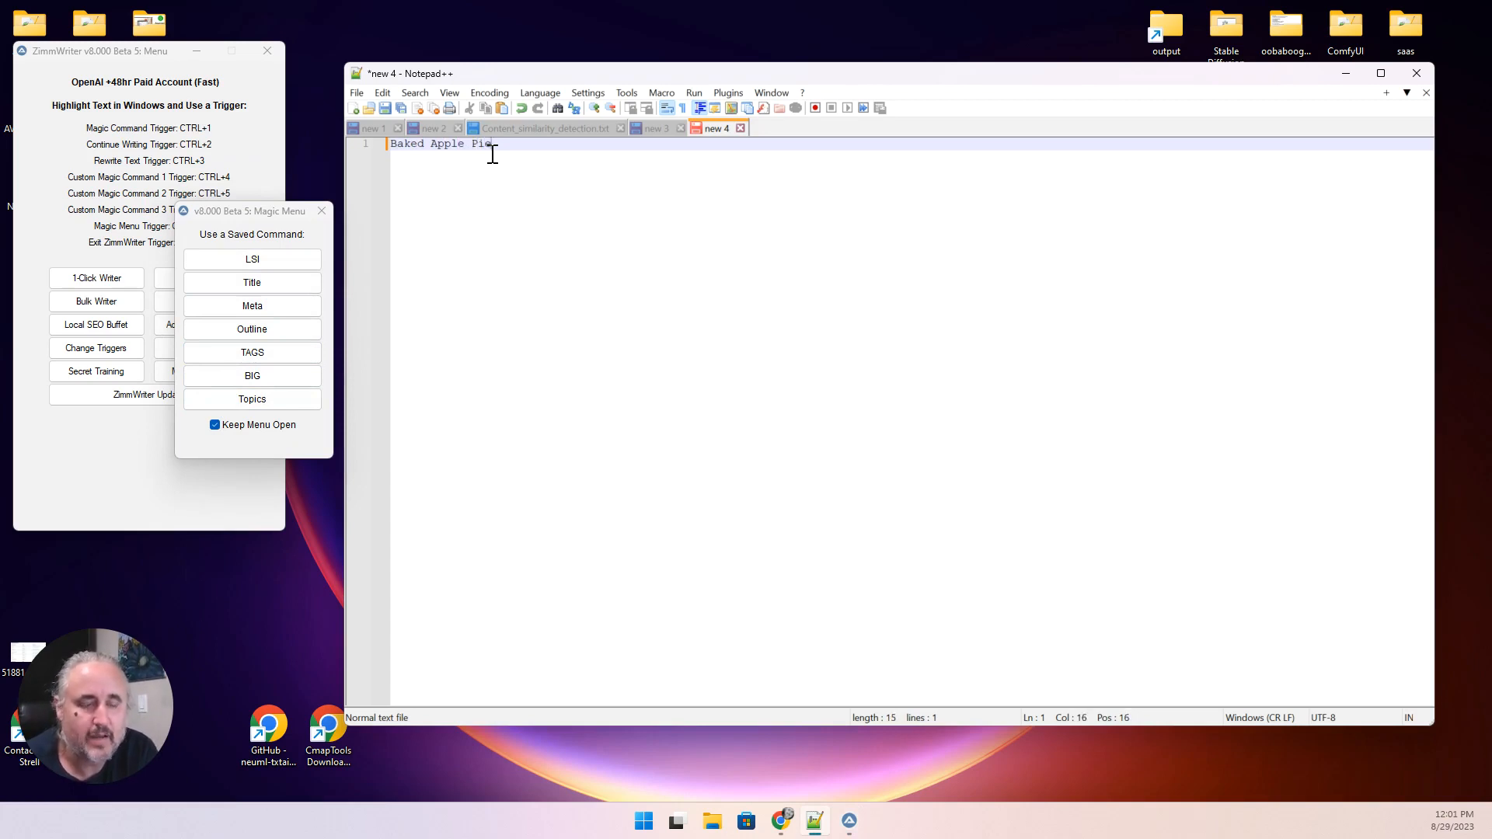
pyautogui.hotkey('ctrl', 'a')
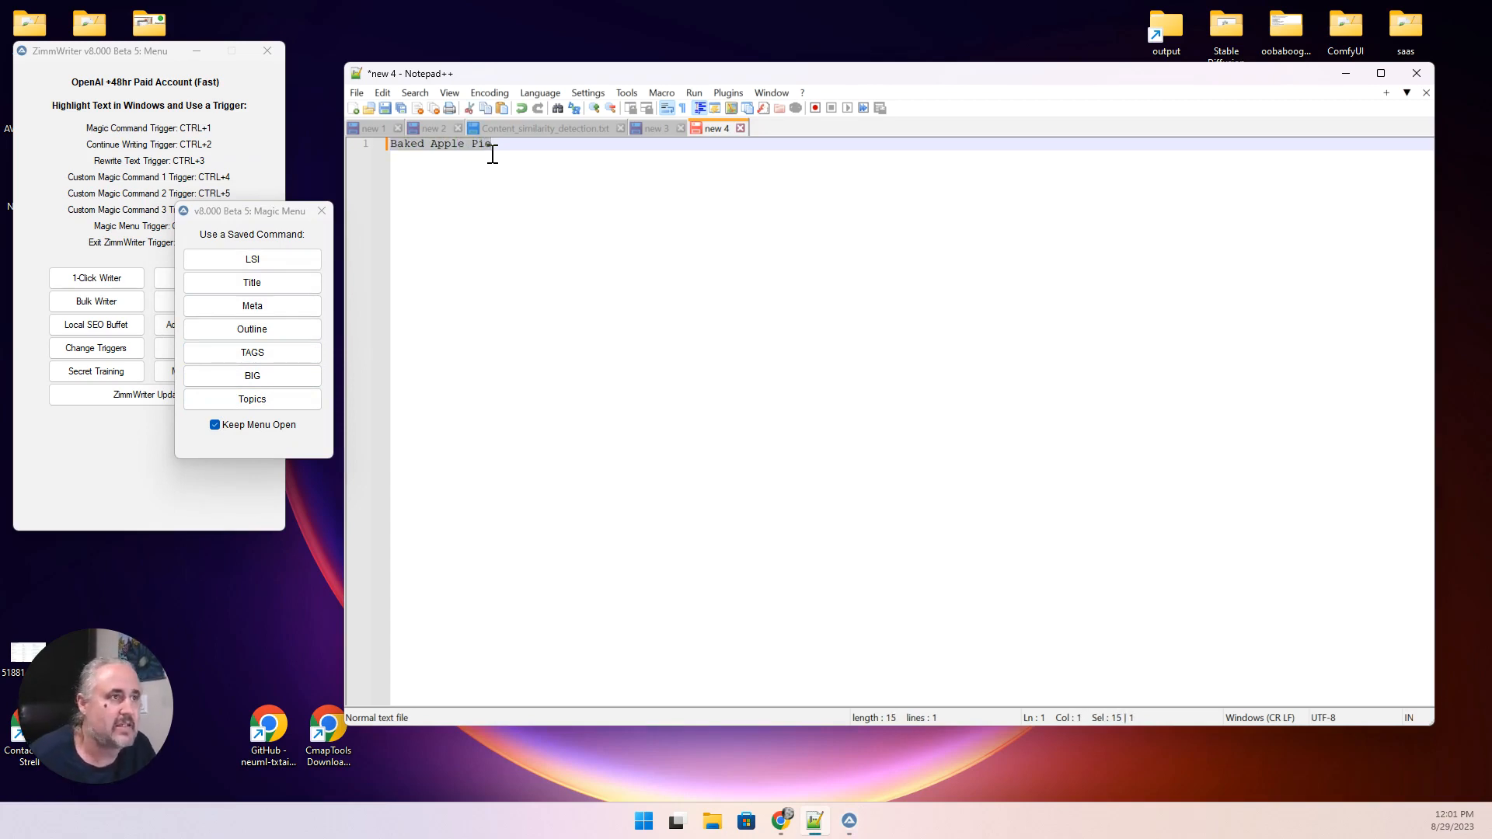
pyautogui.click(237, 378)
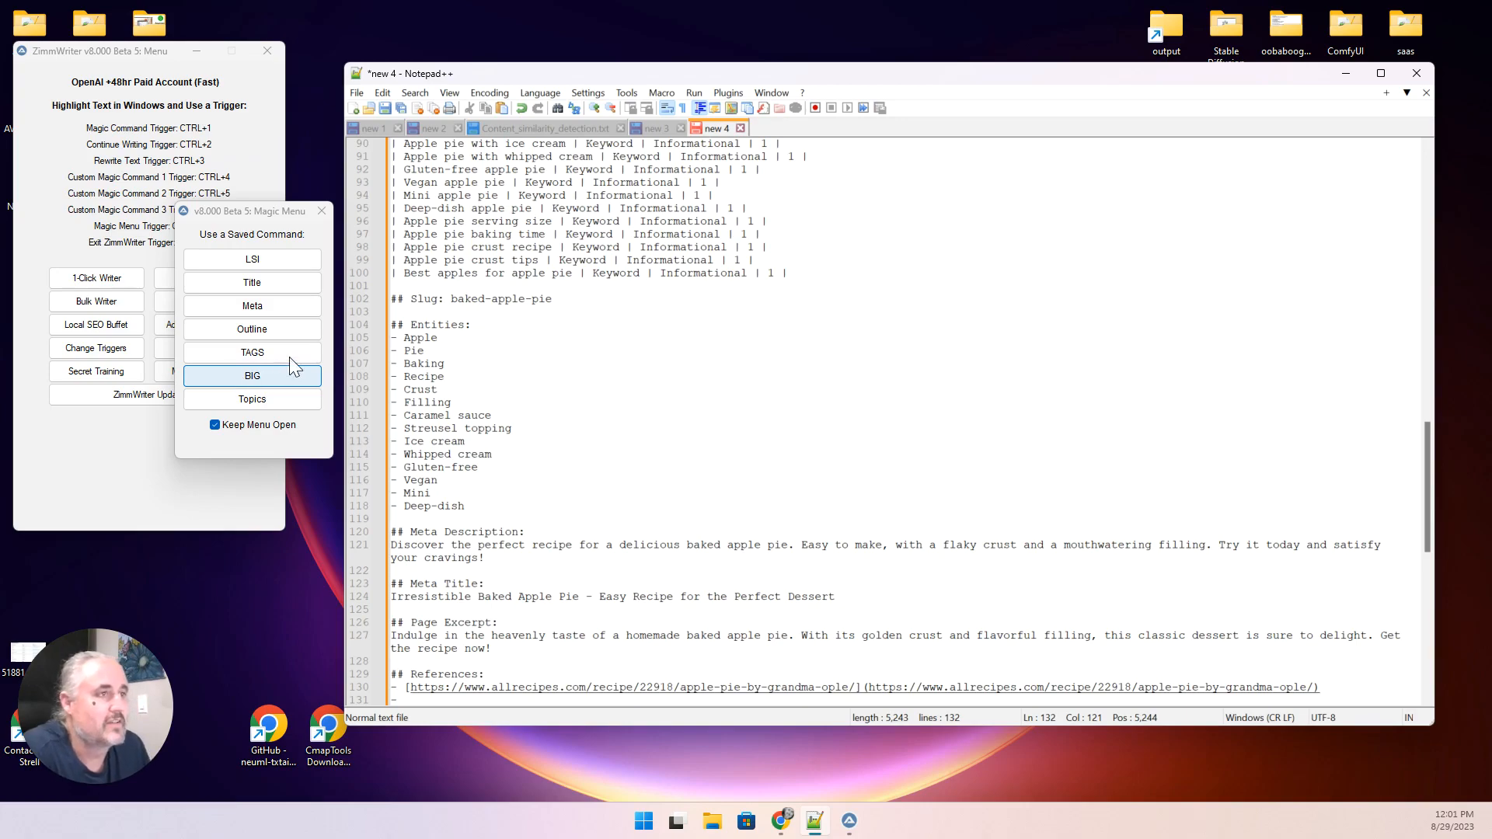
# Examine the generated apple pie output, including the FAQs, related queries, long tail keywords and keyword table.
pyautogui.scroll(10, 537, 423)
pyautogui.scroll(13, 524, 452)
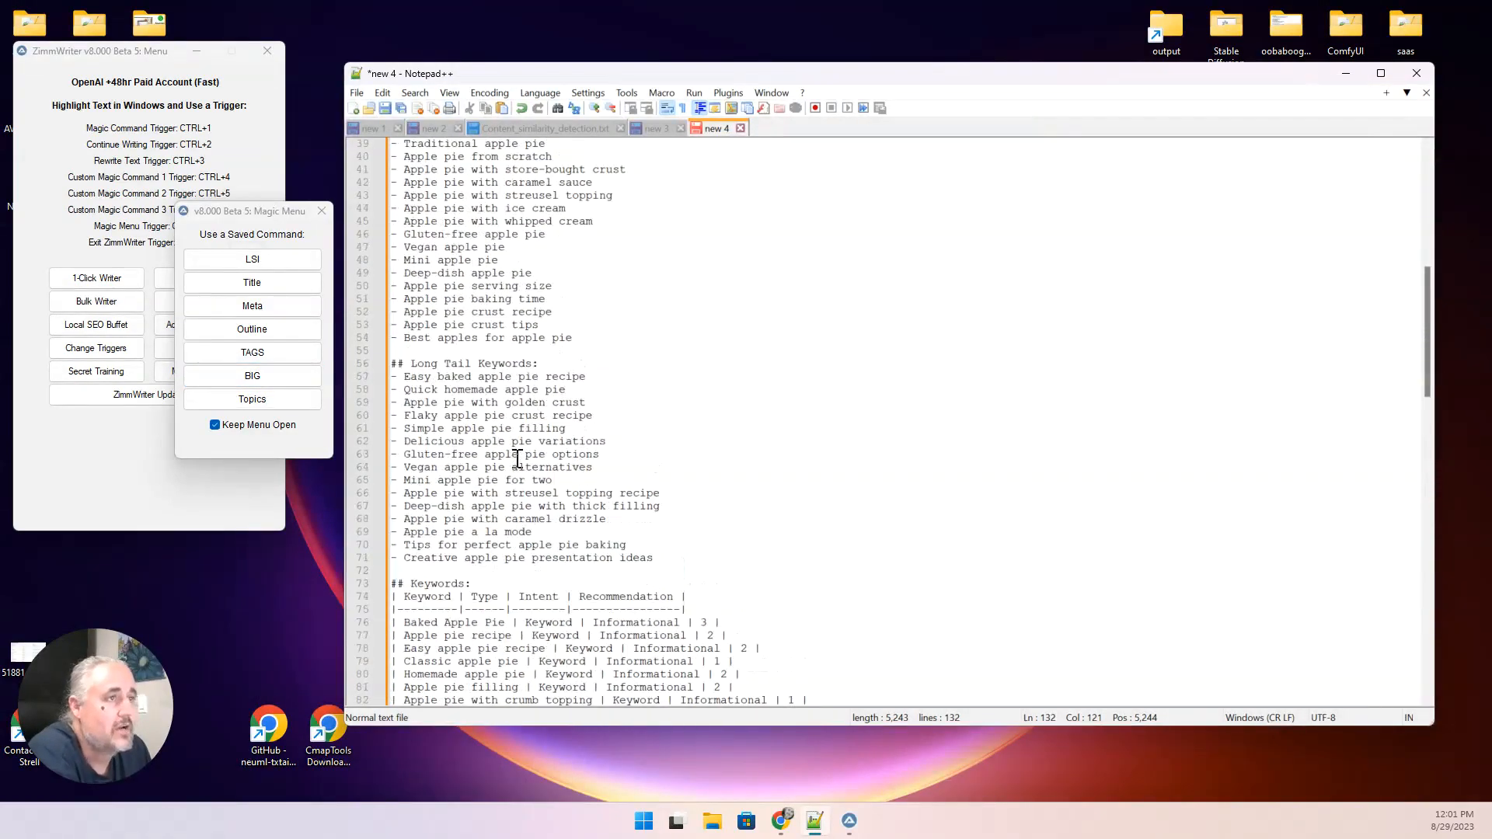
pyautogui.scroll(5, 542, 527)
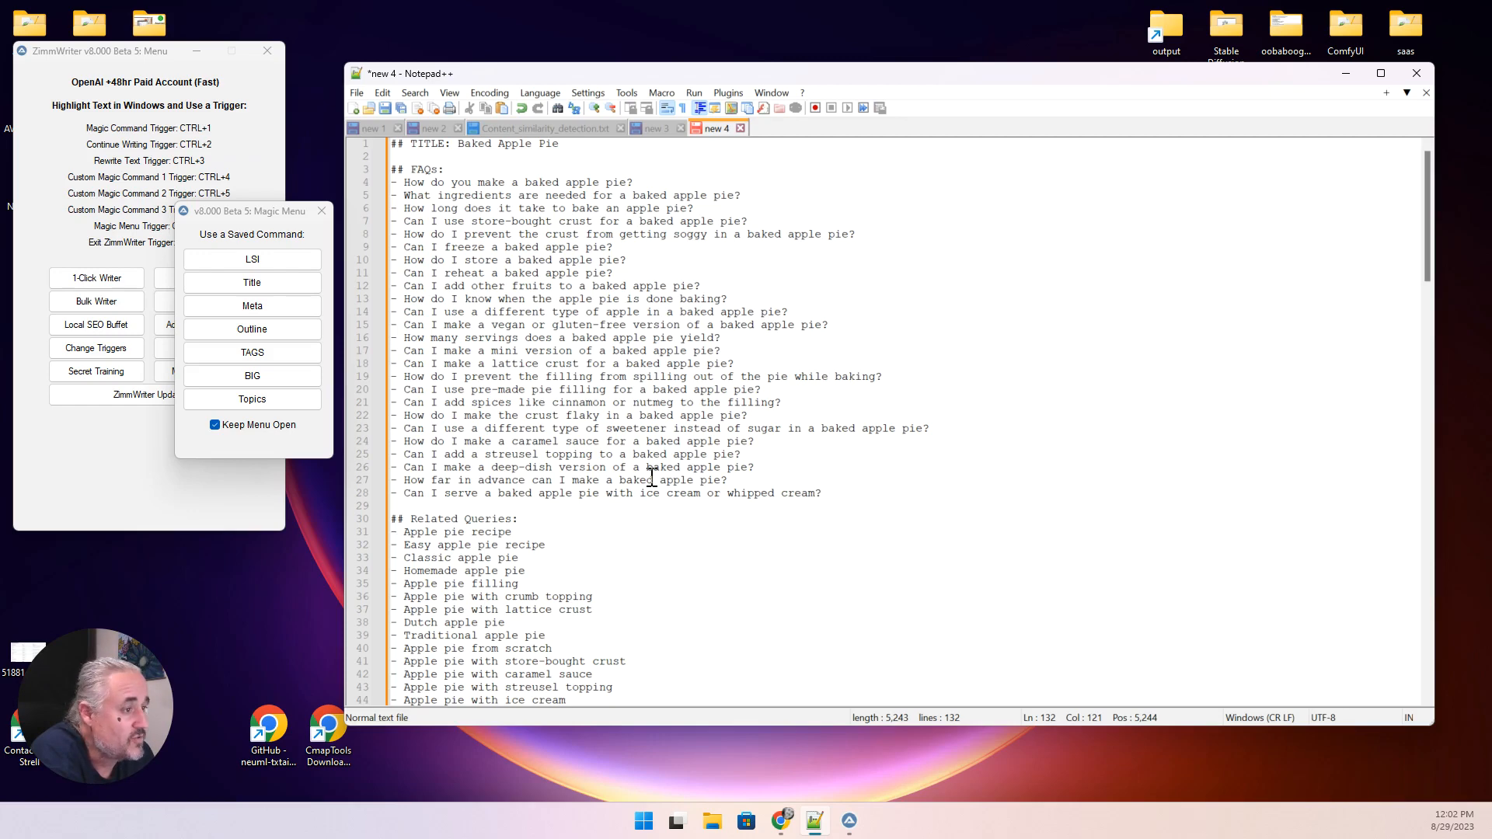
pyautogui.scroll(-7, 652, 477)
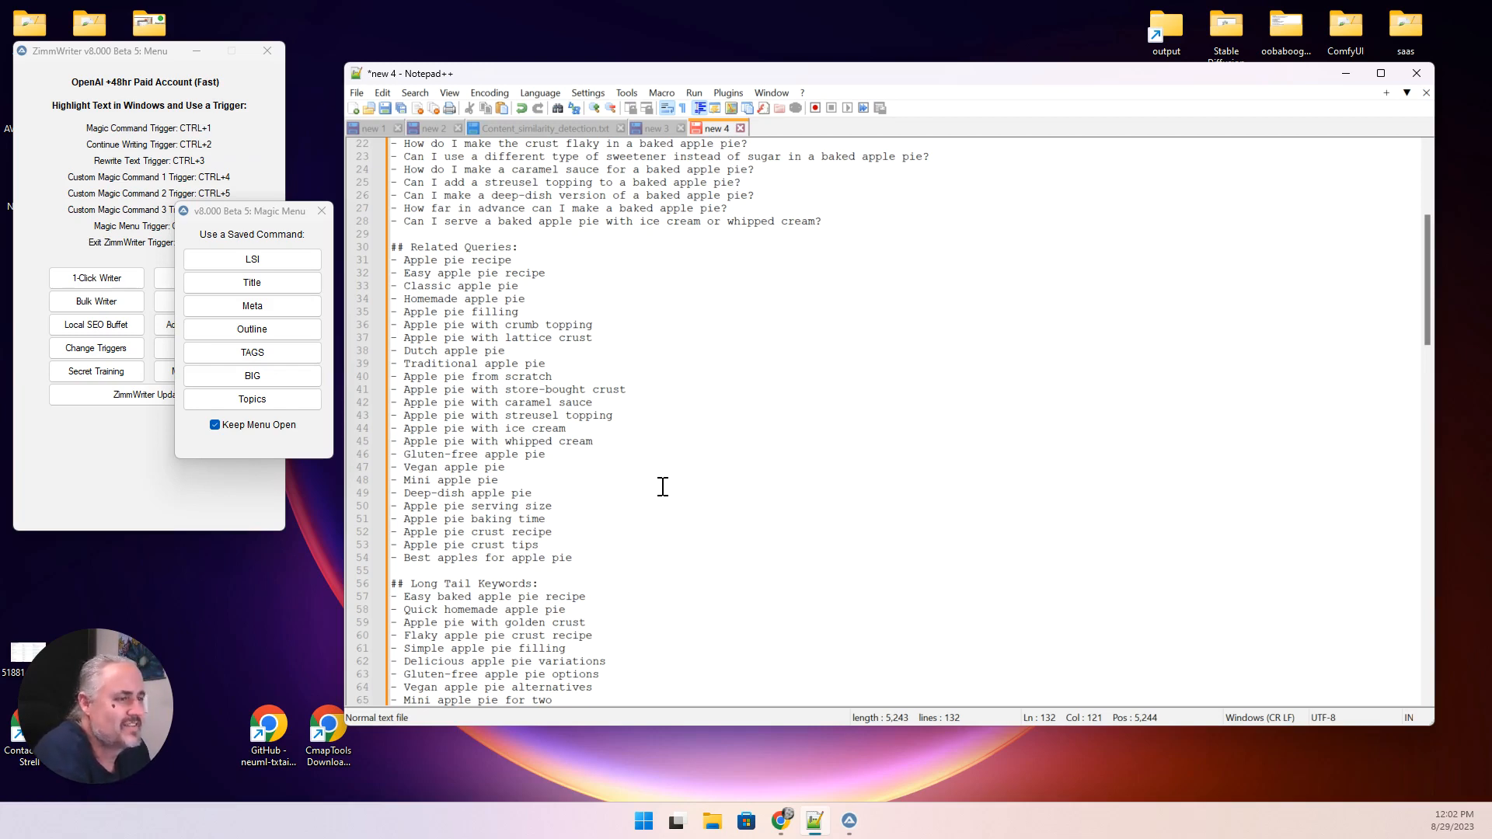
pyautogui.scroll(-2, 655, 555)
pyautogui.scroll(-7, 655, 555)
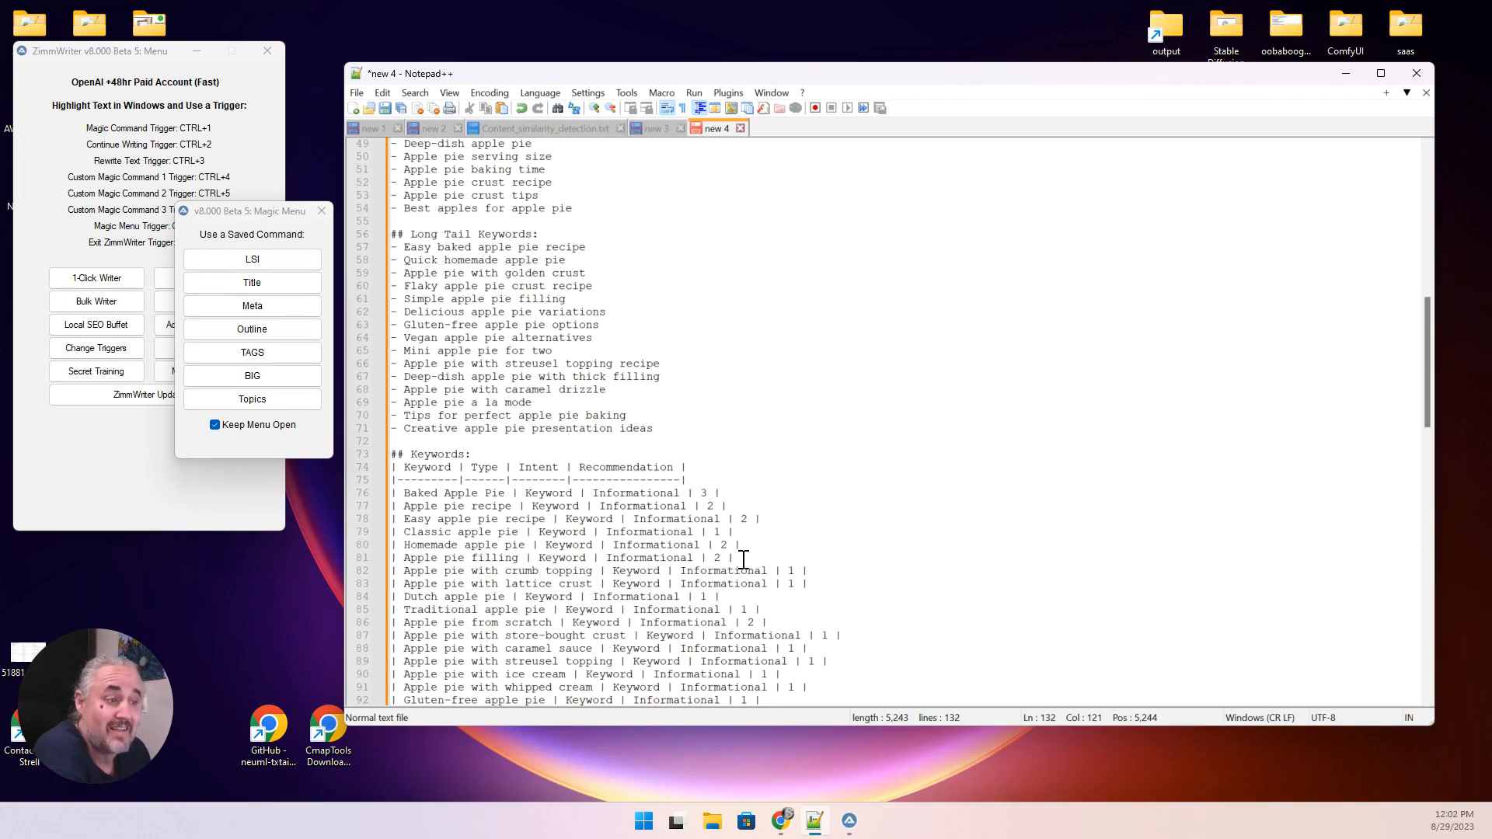
pyautogui.scroll(-2, 744, 559)
# Copy the entire generated apple pie text into the Dillinger online Markdown editor in Chrome.
pyautogui.click(712, 493)
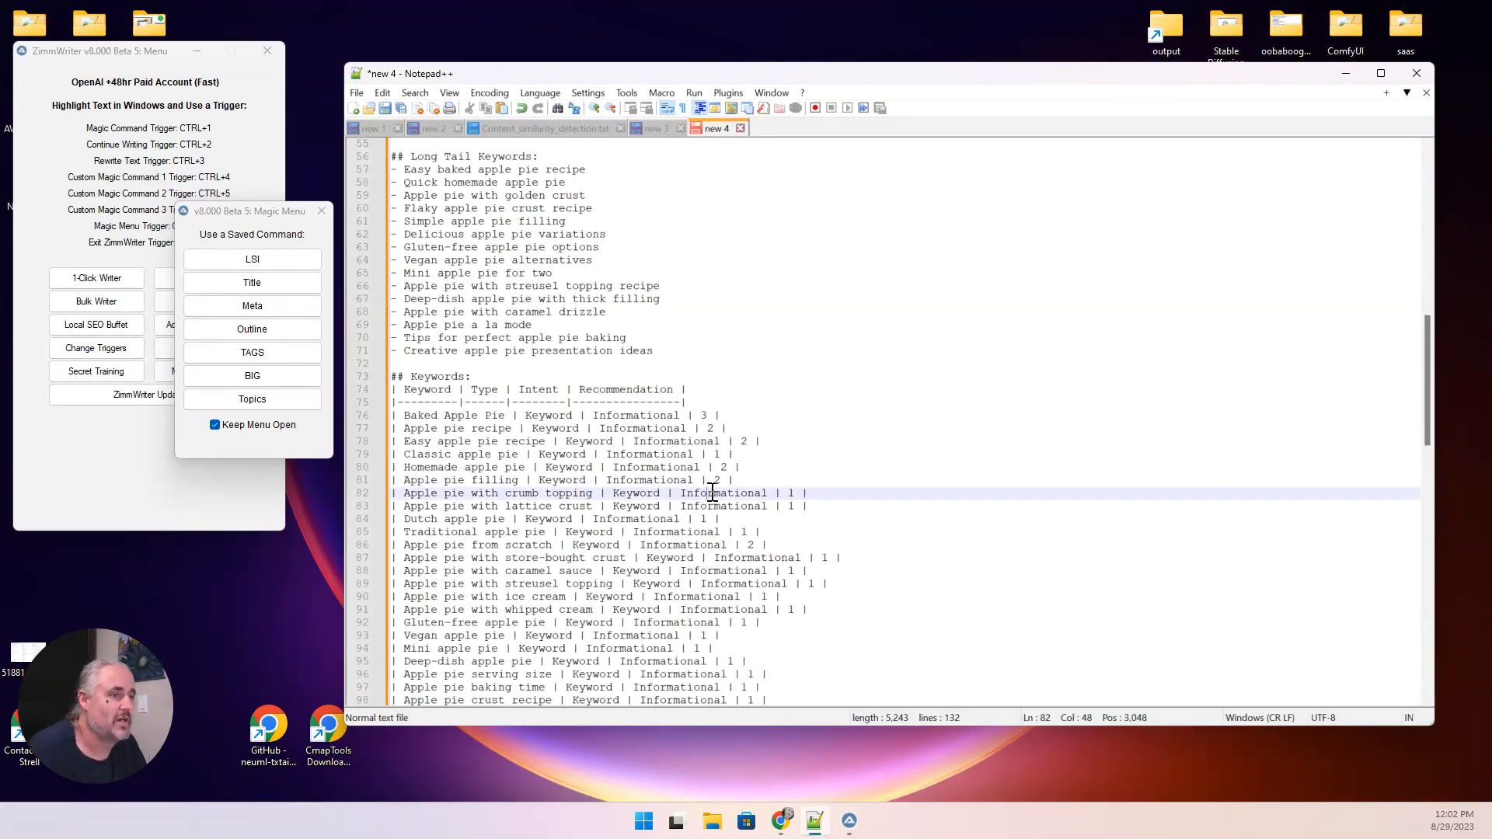
pyautogui.hotkey('ctrl', 'a')
pyautogui.click(781, 821)
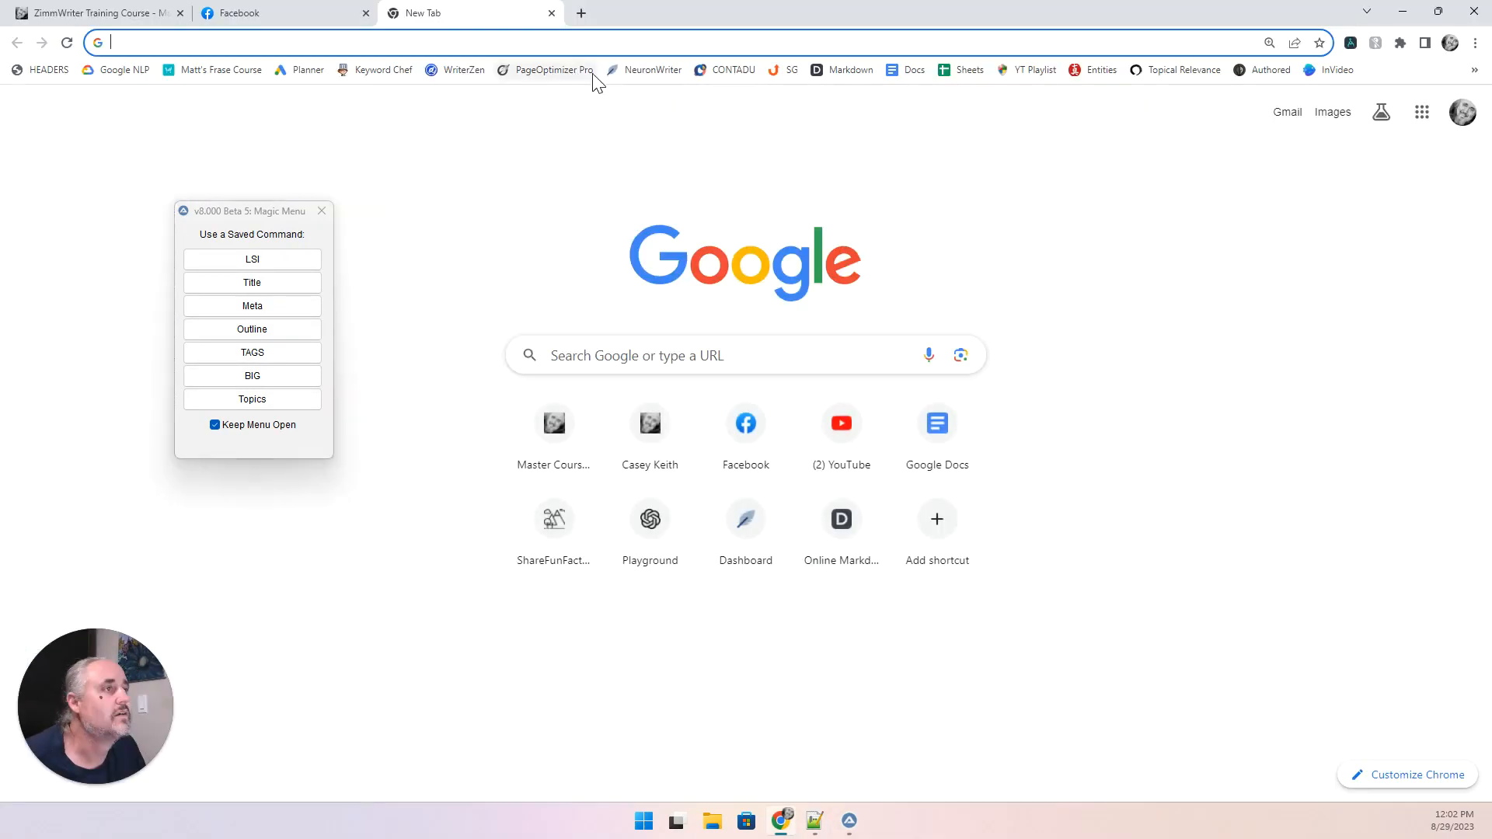
pyautogui.click(843, 70)
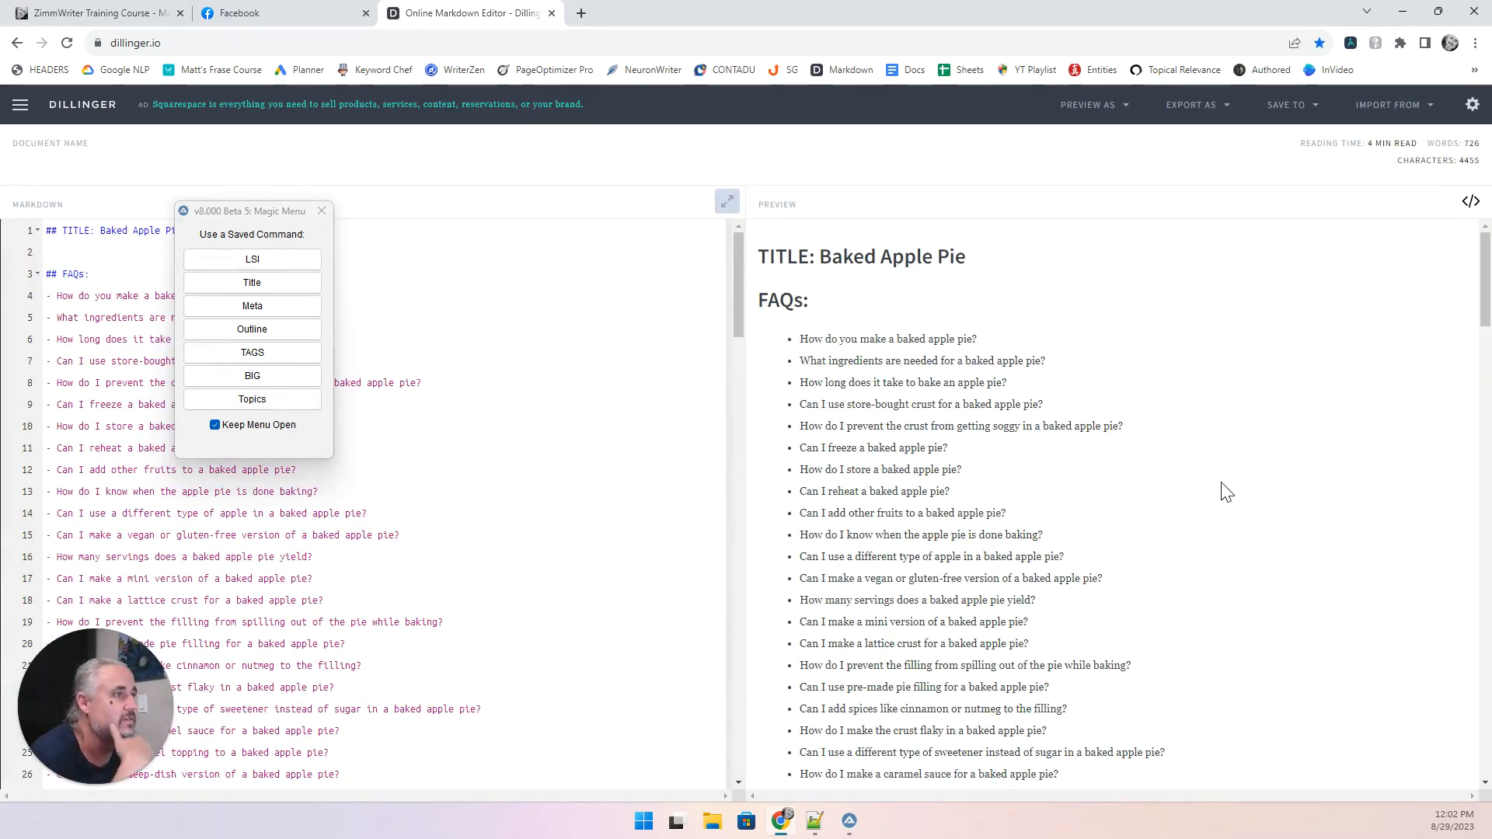
# Examine the rendered Markdown preview down to the References section and open the Food Network reference link.
pyautogui.scroll(-3, 1248, 482)
pyautogui.scroll(-12, 1250, 484)
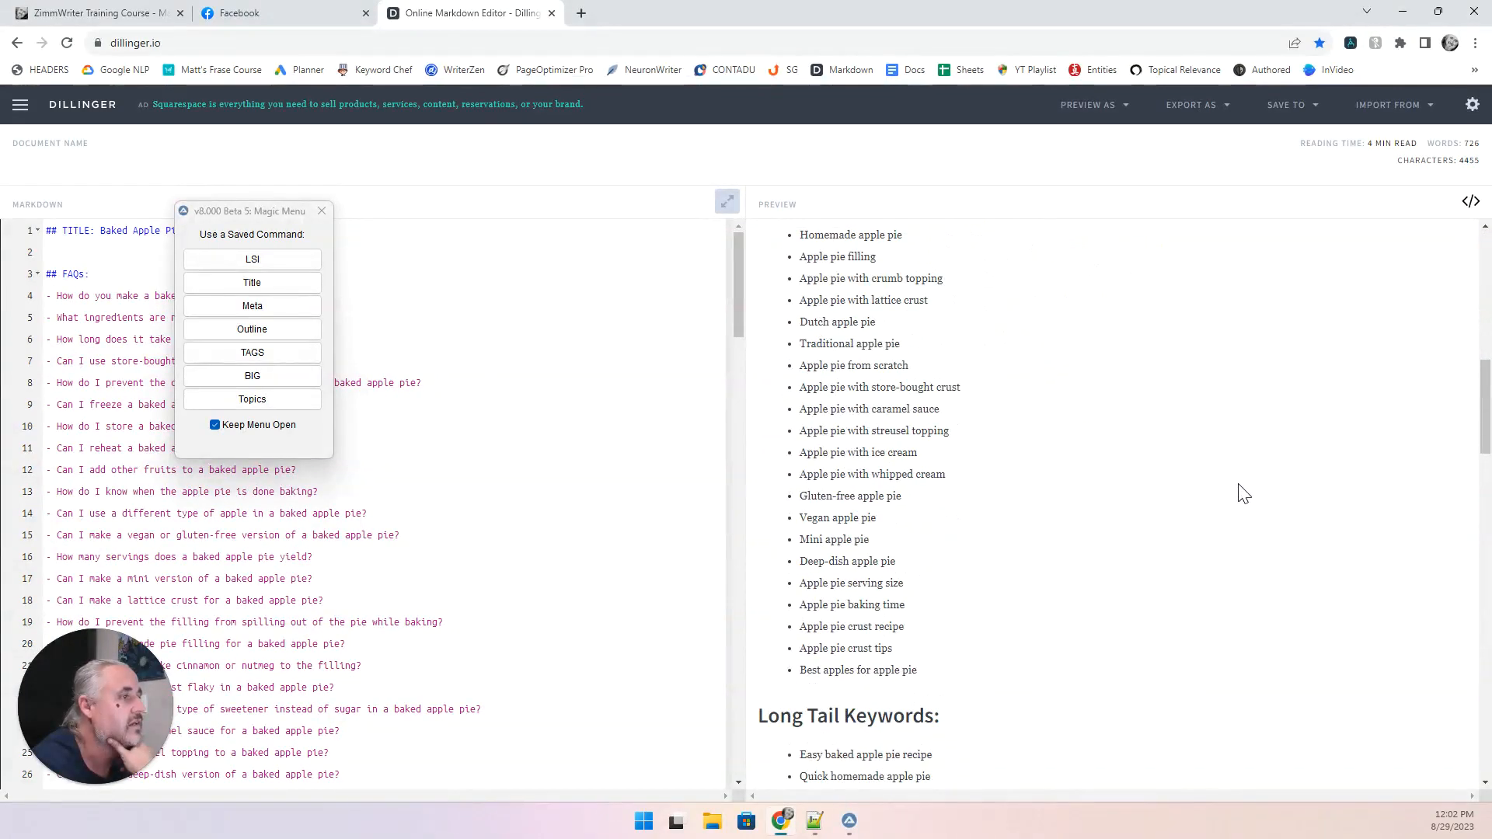
pyautogui.scroll(-3, 1244, 495)
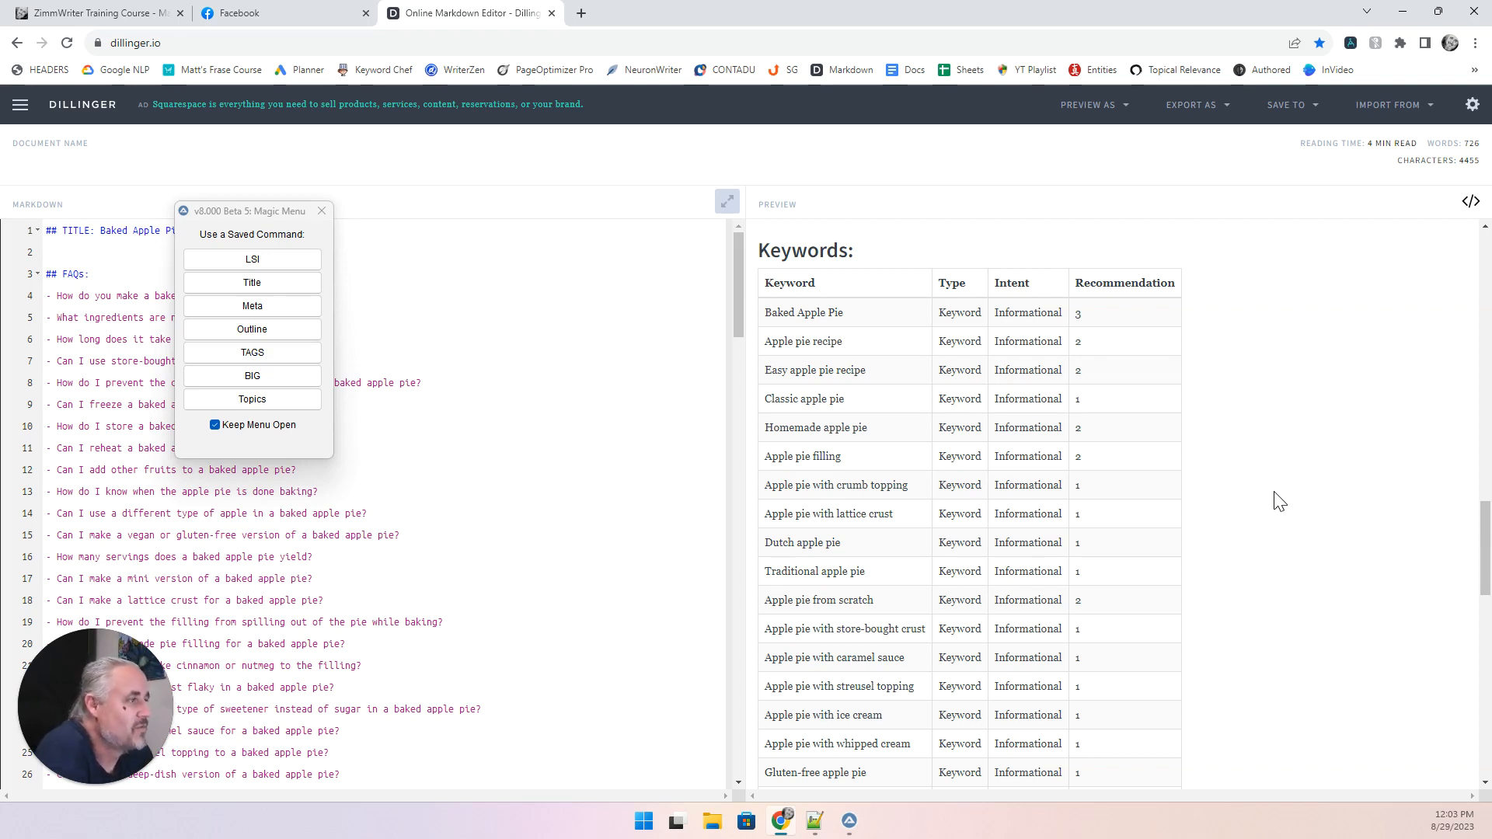
pyautogui.scroll(-10, 1278, 501)
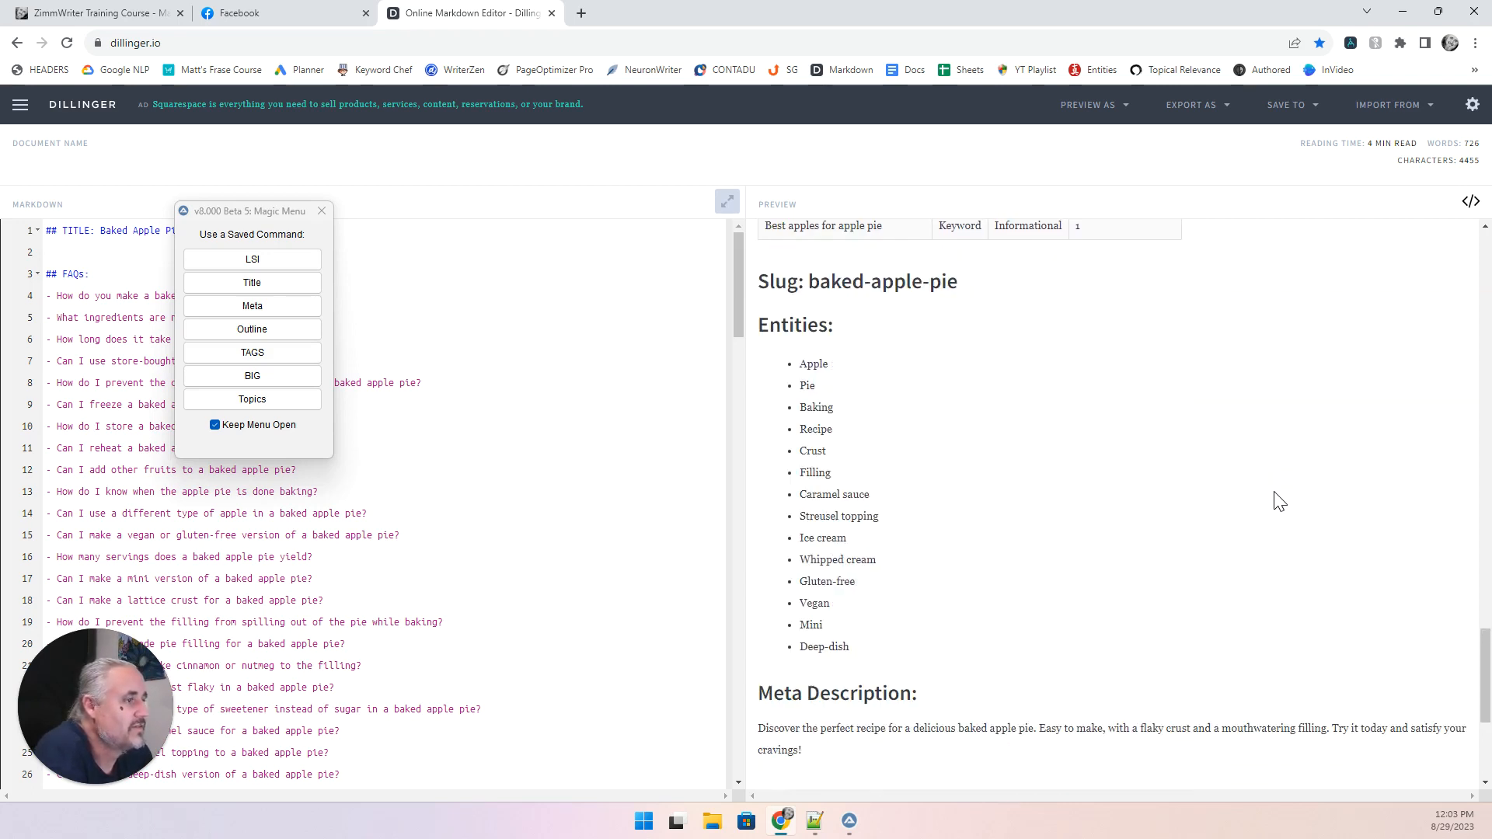
pyautogui.scroll(-4, 1278, 502)
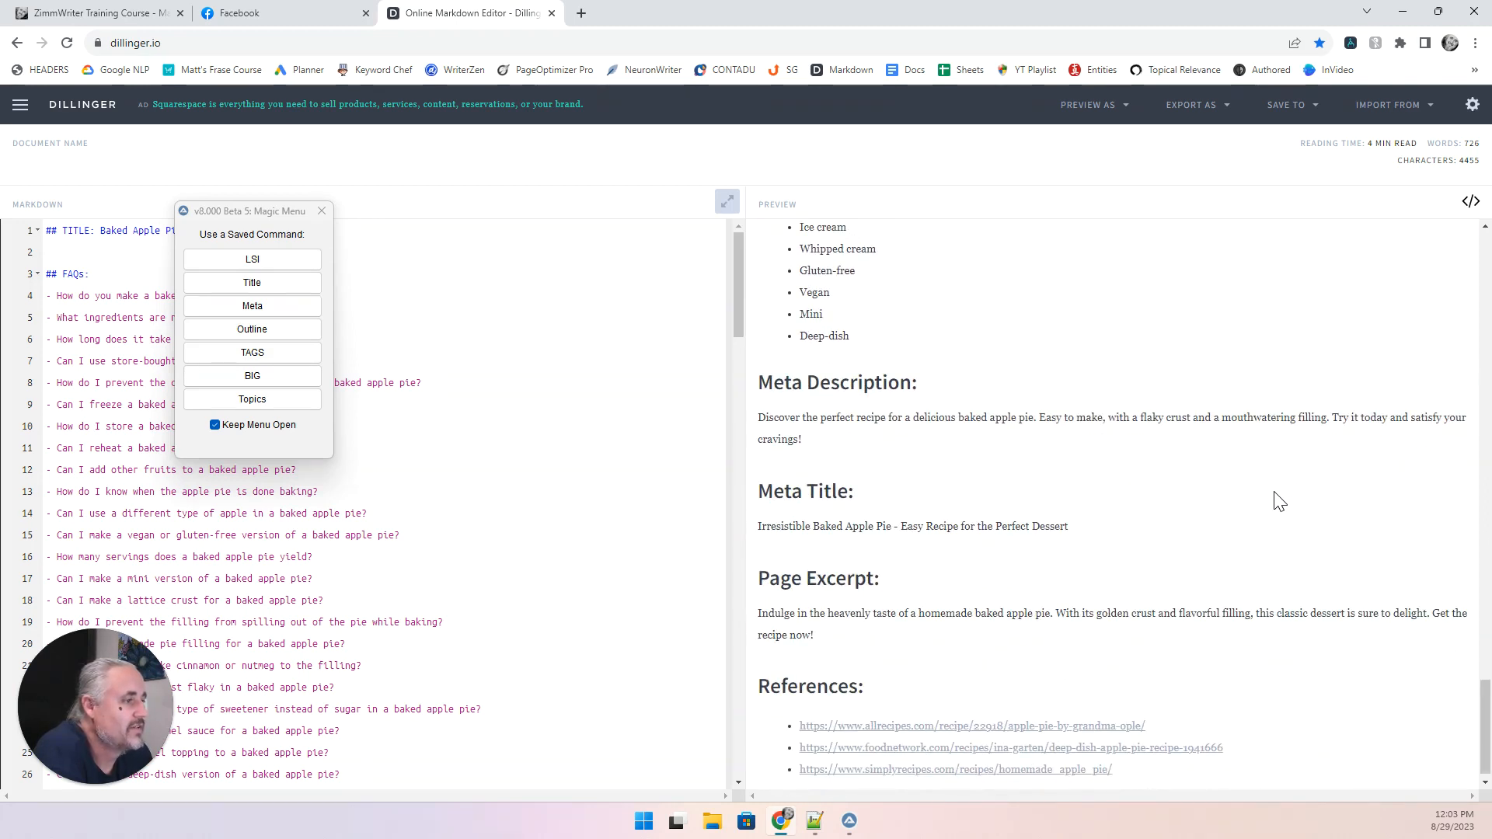
pyautogui.scroll(-1, 1279, 501)
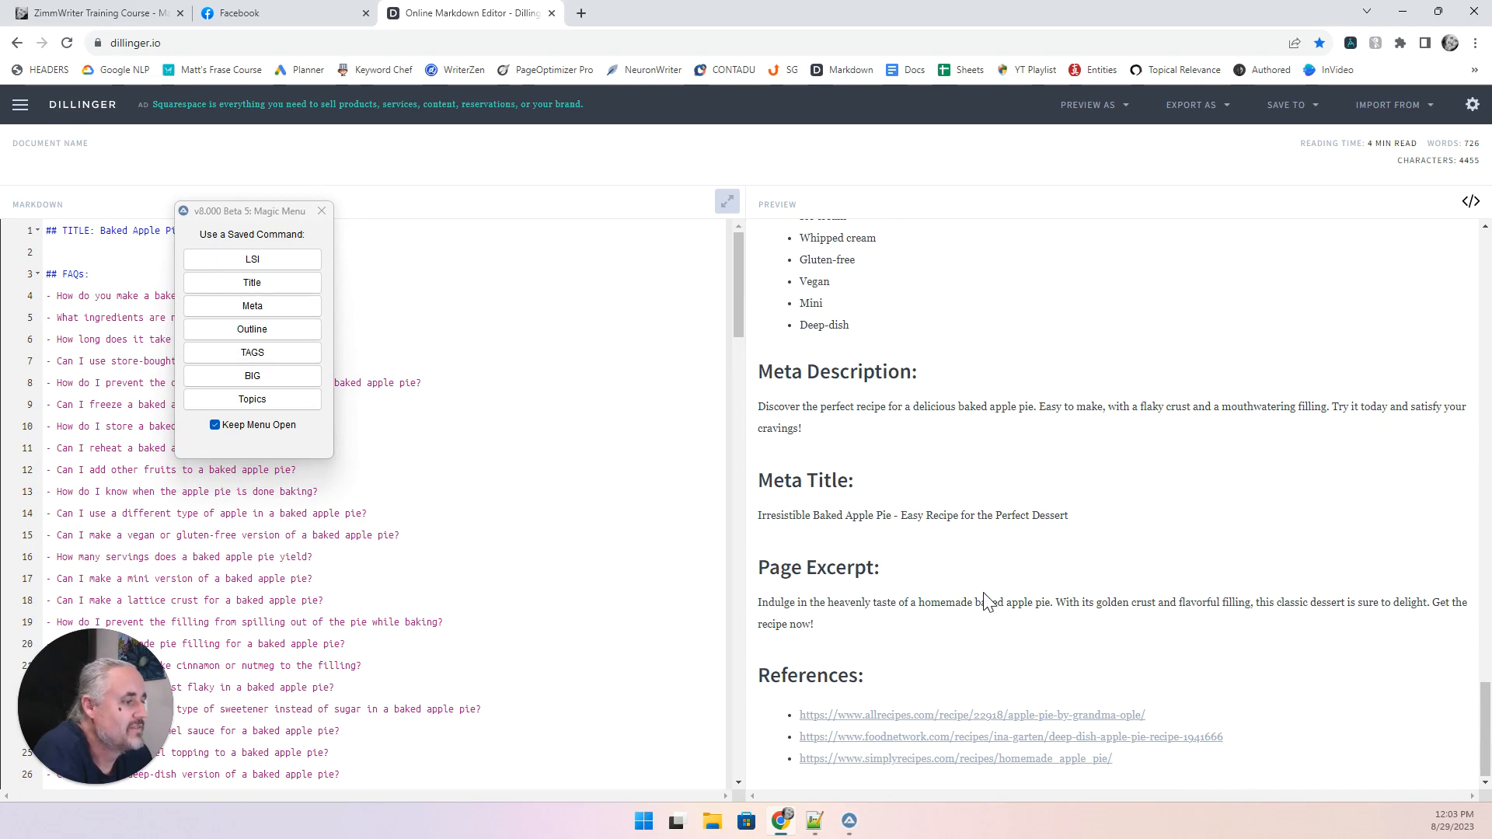
pyautogui.click(972, 743)
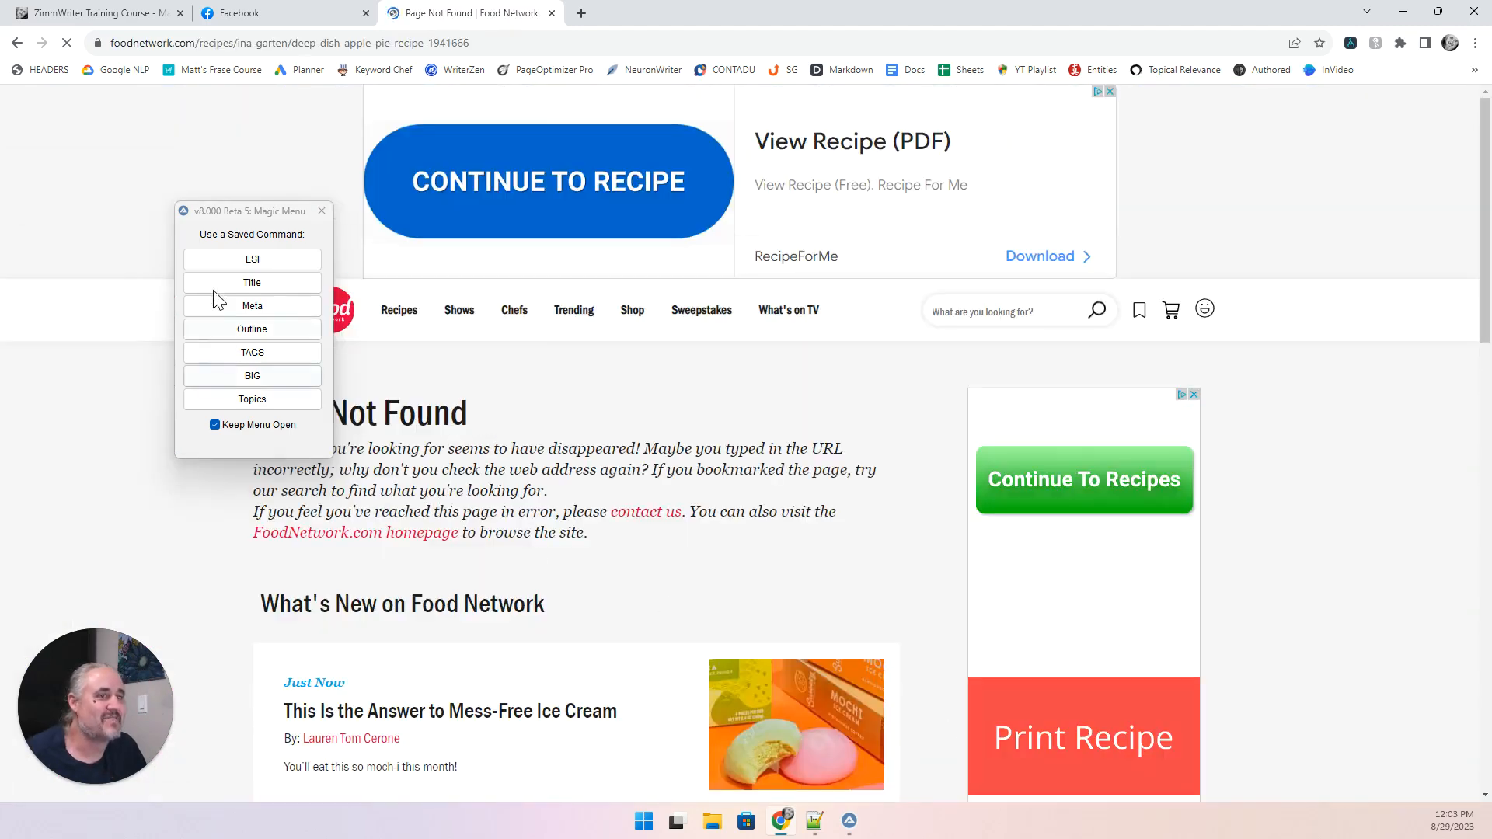
# Close the Magic Menu and all browser tabs to return to the text document.
pyautogui.click(235, 221)
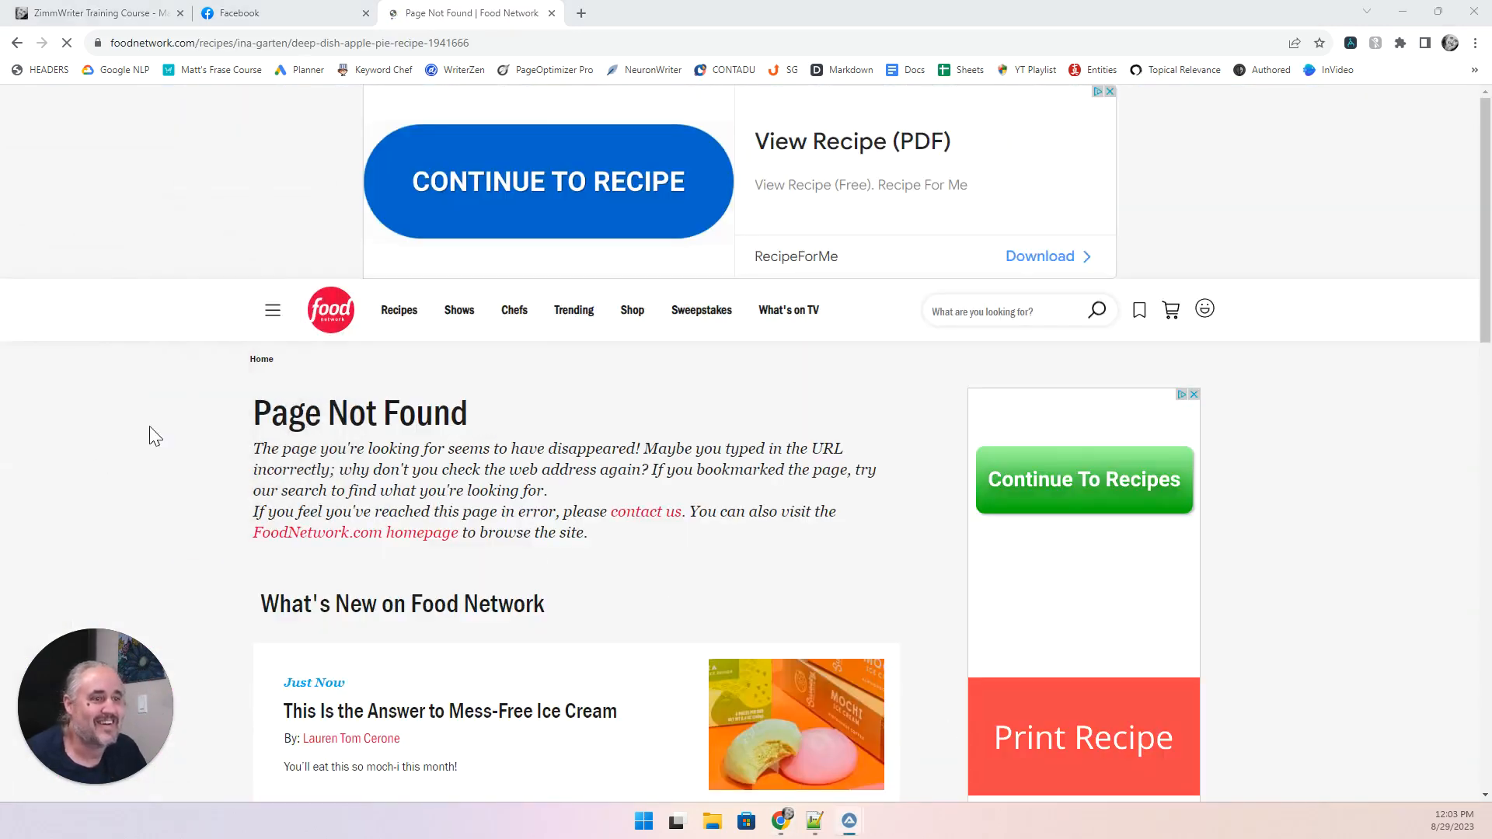
pyautogui.click(552, 14)
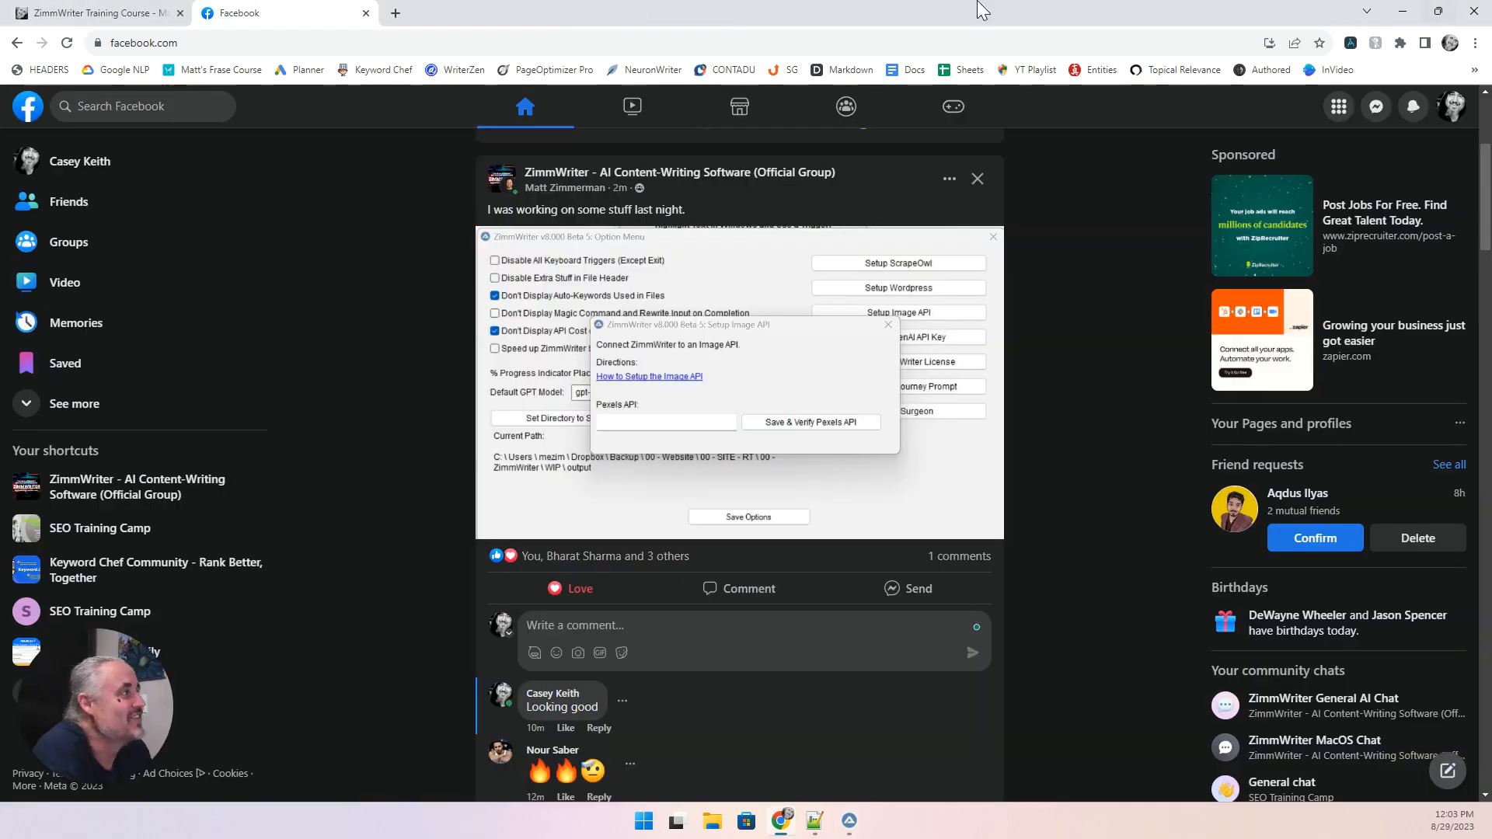
pyautogui.click(366, 14)
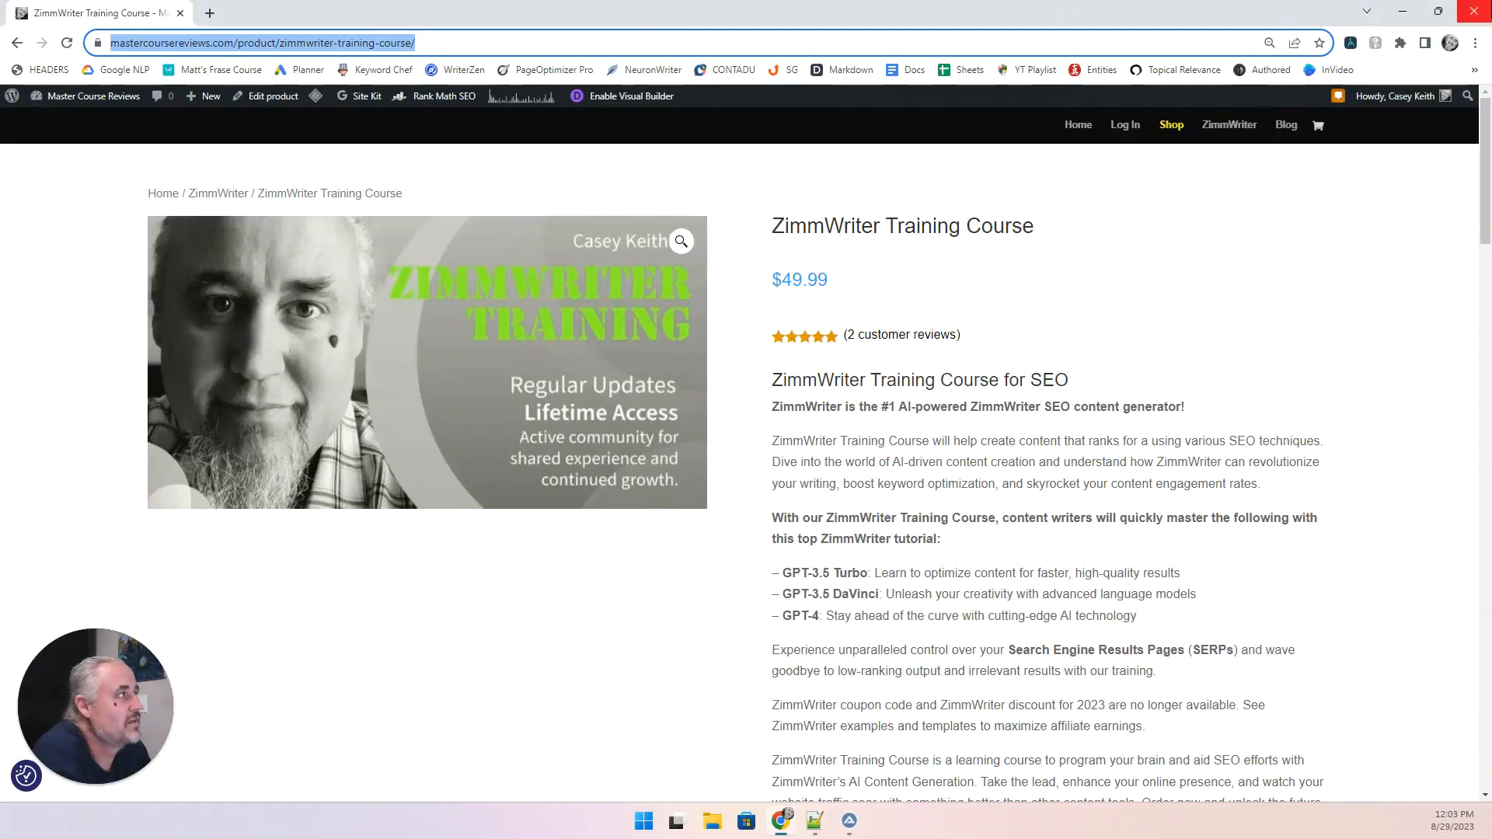
pyautogui.click(1477, 13)
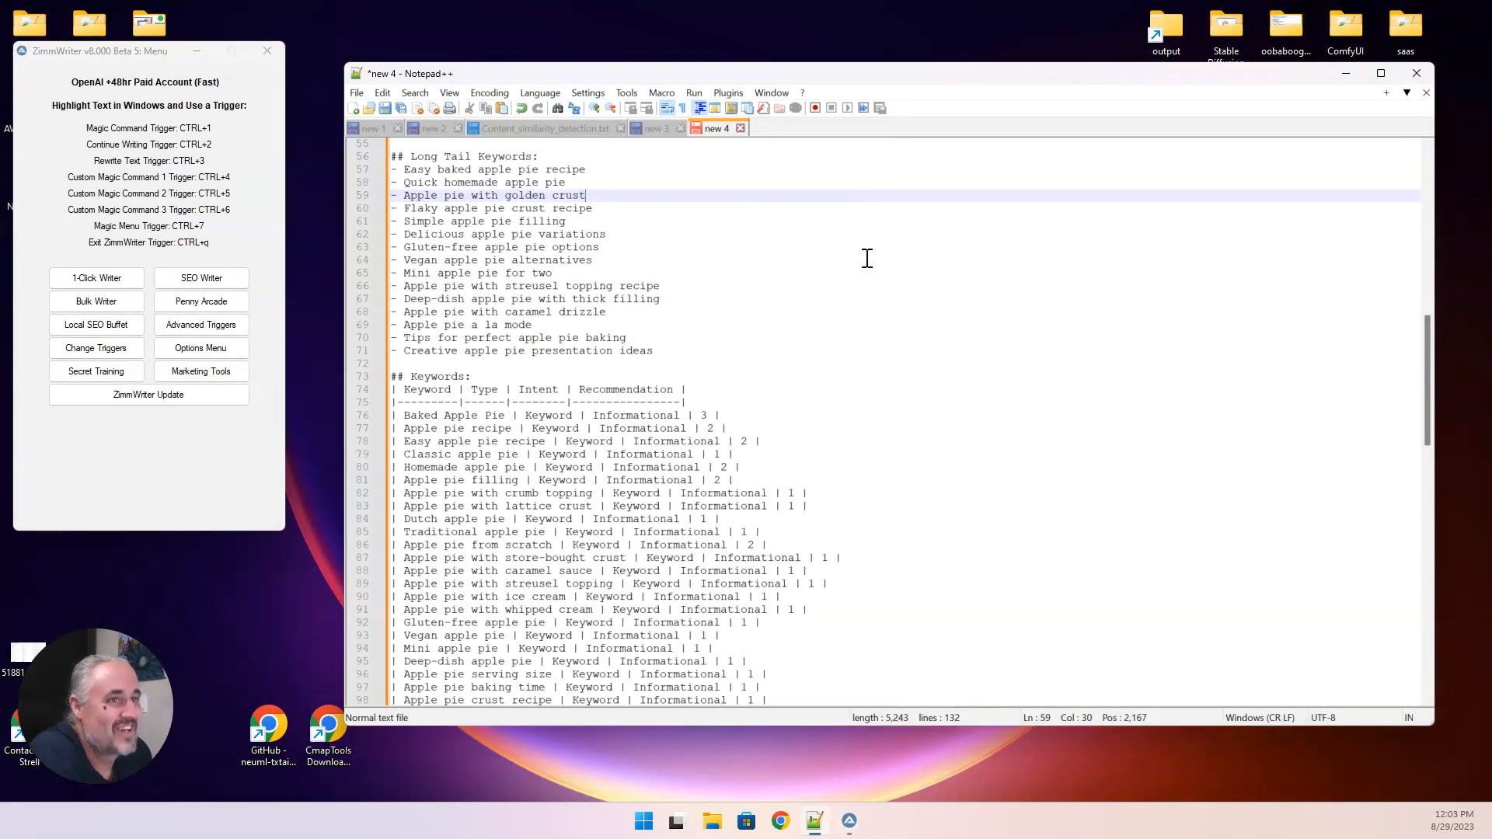
# Replace the entire document content with the phrase "Trout Fidhing Gear".
pyautogui.scroll(11, 868, 258)
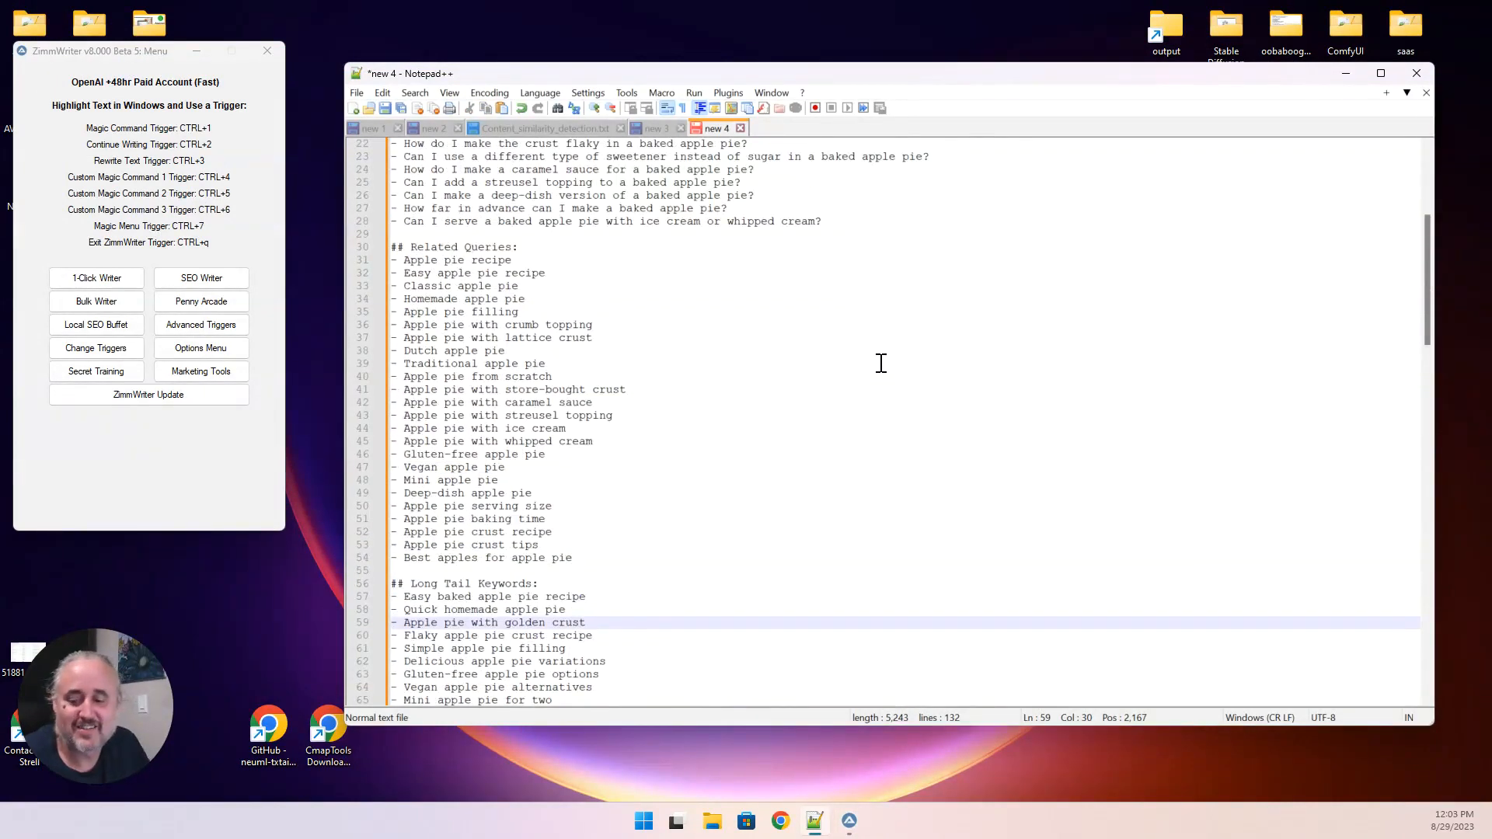
pyautogui.hotkey('ctrl', 'a')
pyautogui.press('Delete')
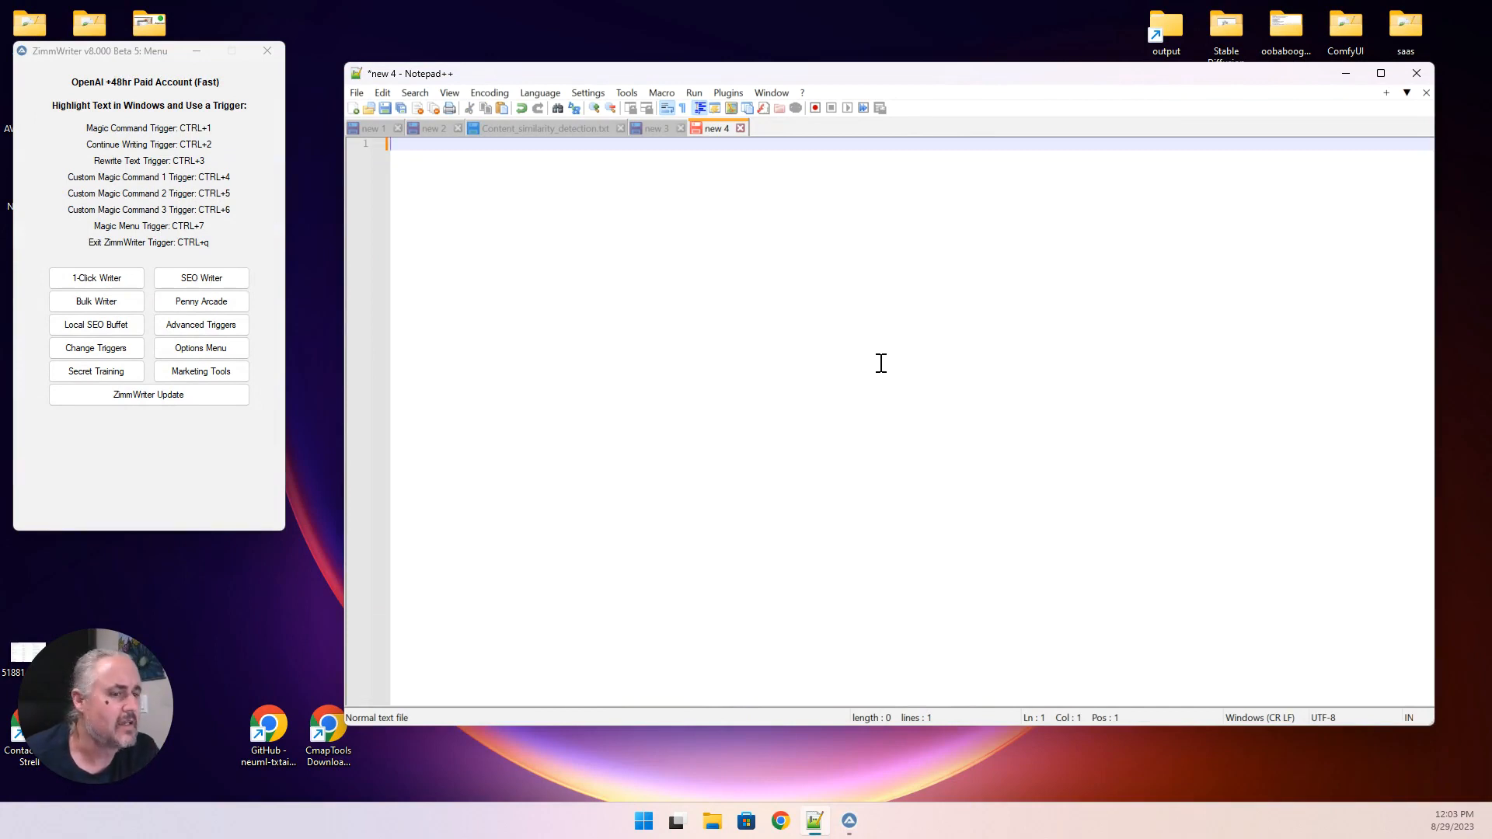
pyautogui.write('Tr')
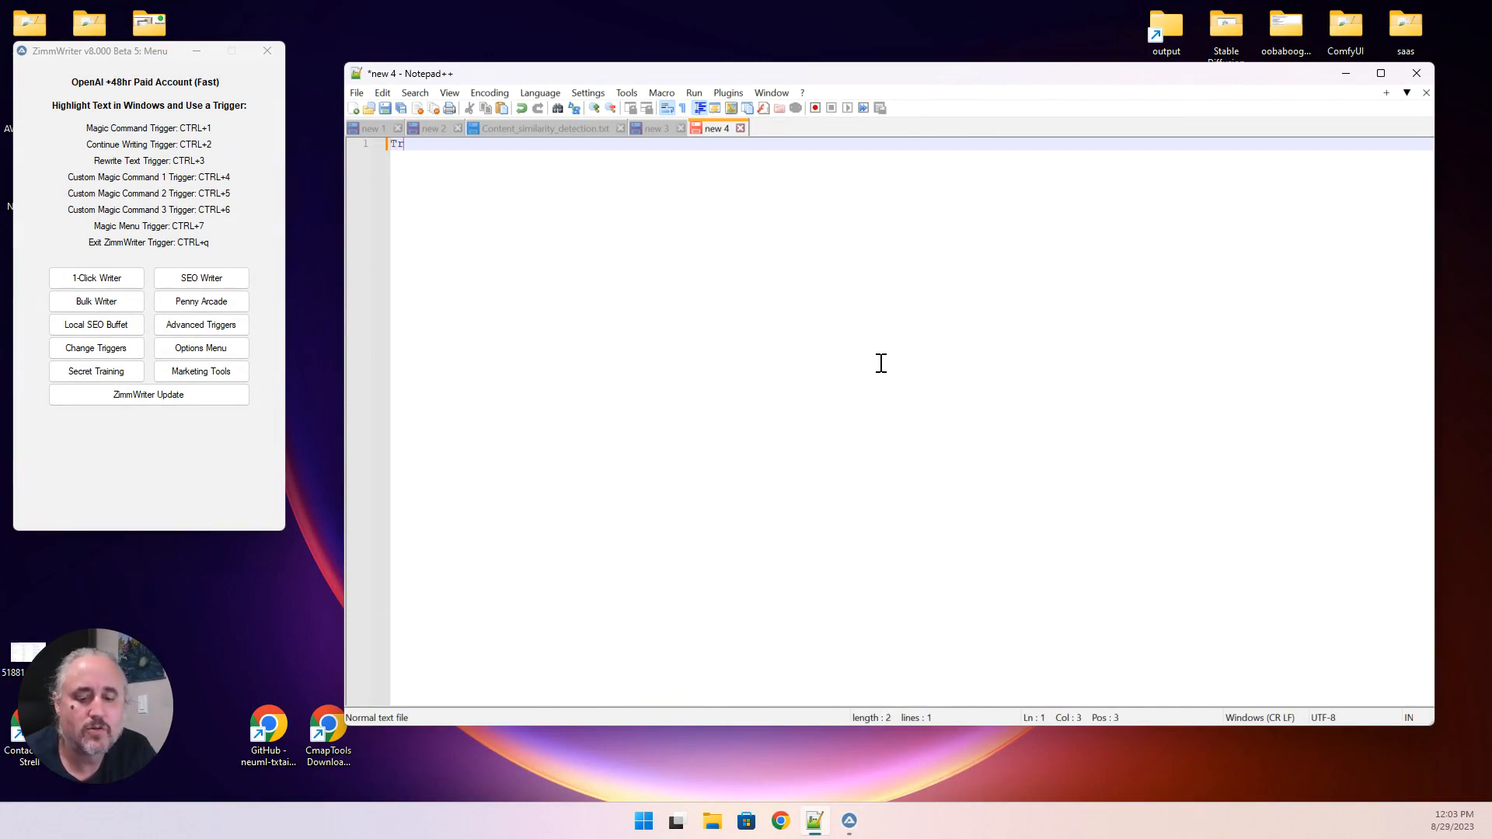
pyautogui.write('out Fidh')
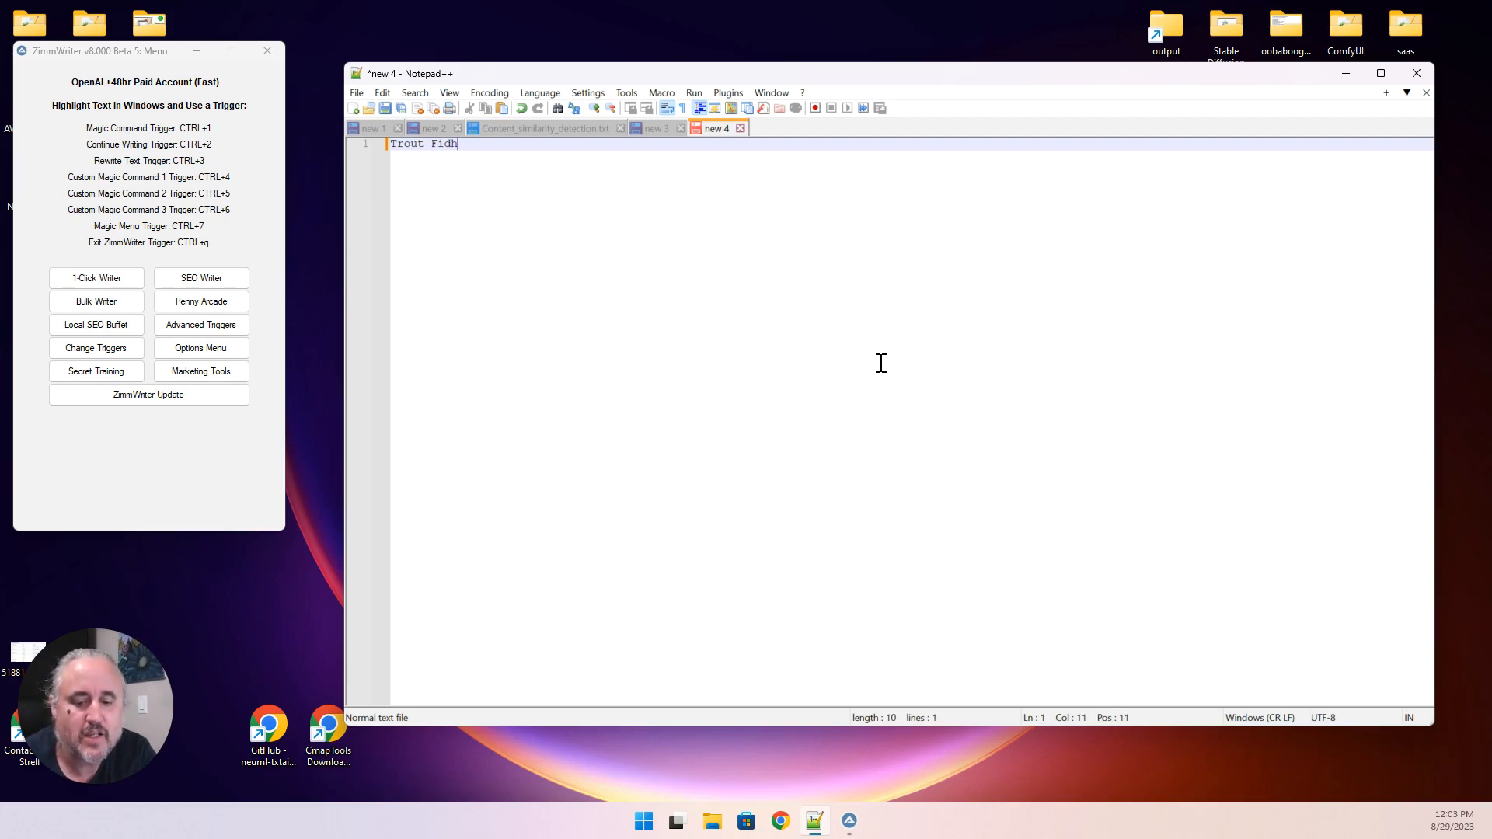
pyautogui.write('ing Gear')
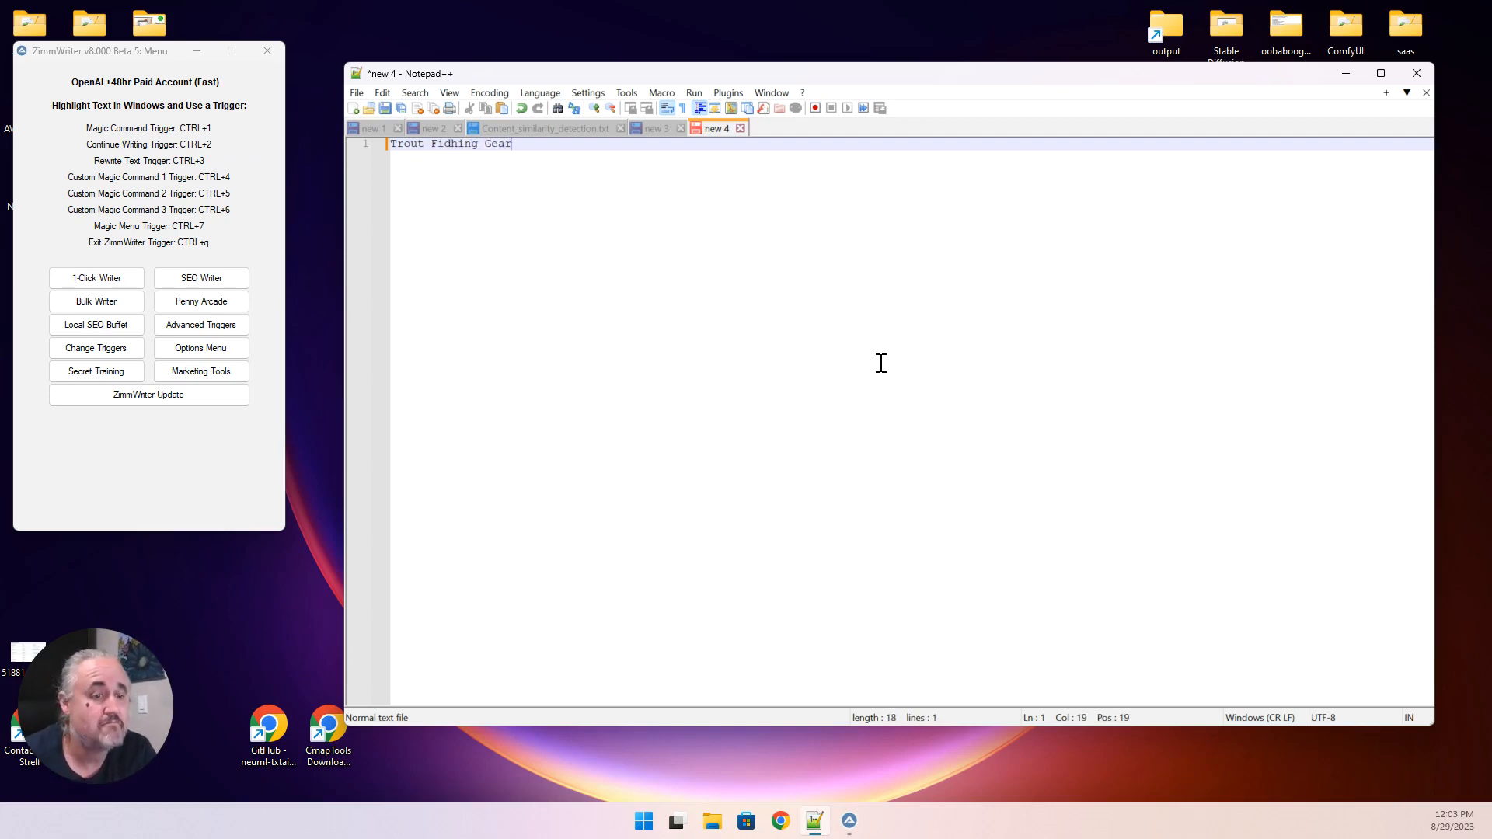
# Run the saved BIG command from the Magic Menu on the whole trout gear phrase.
pyautogui.hotkey('ctrl', 'a')
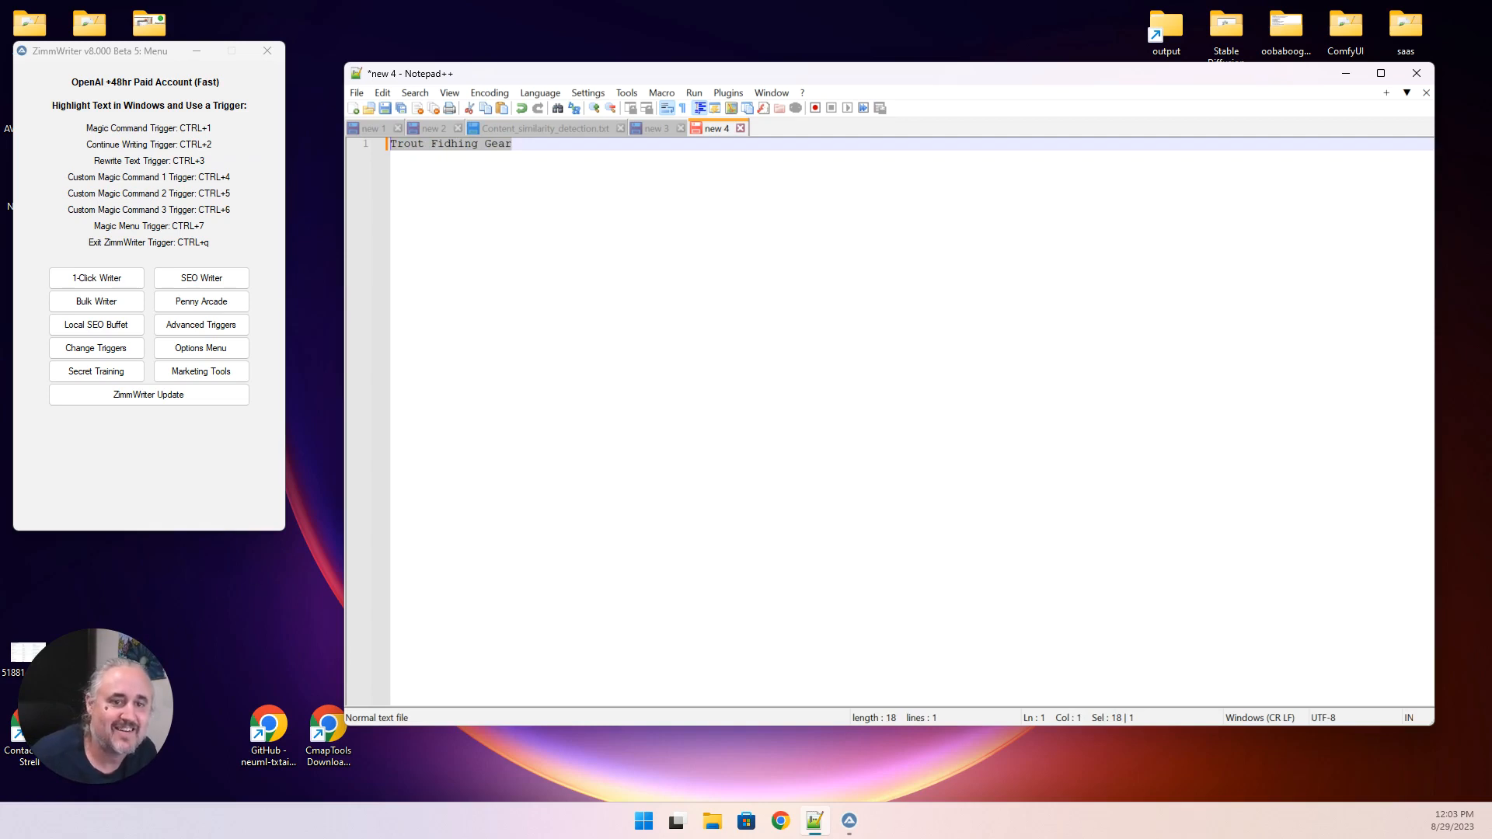
pyautogui.hotkey('ctrl', '7')
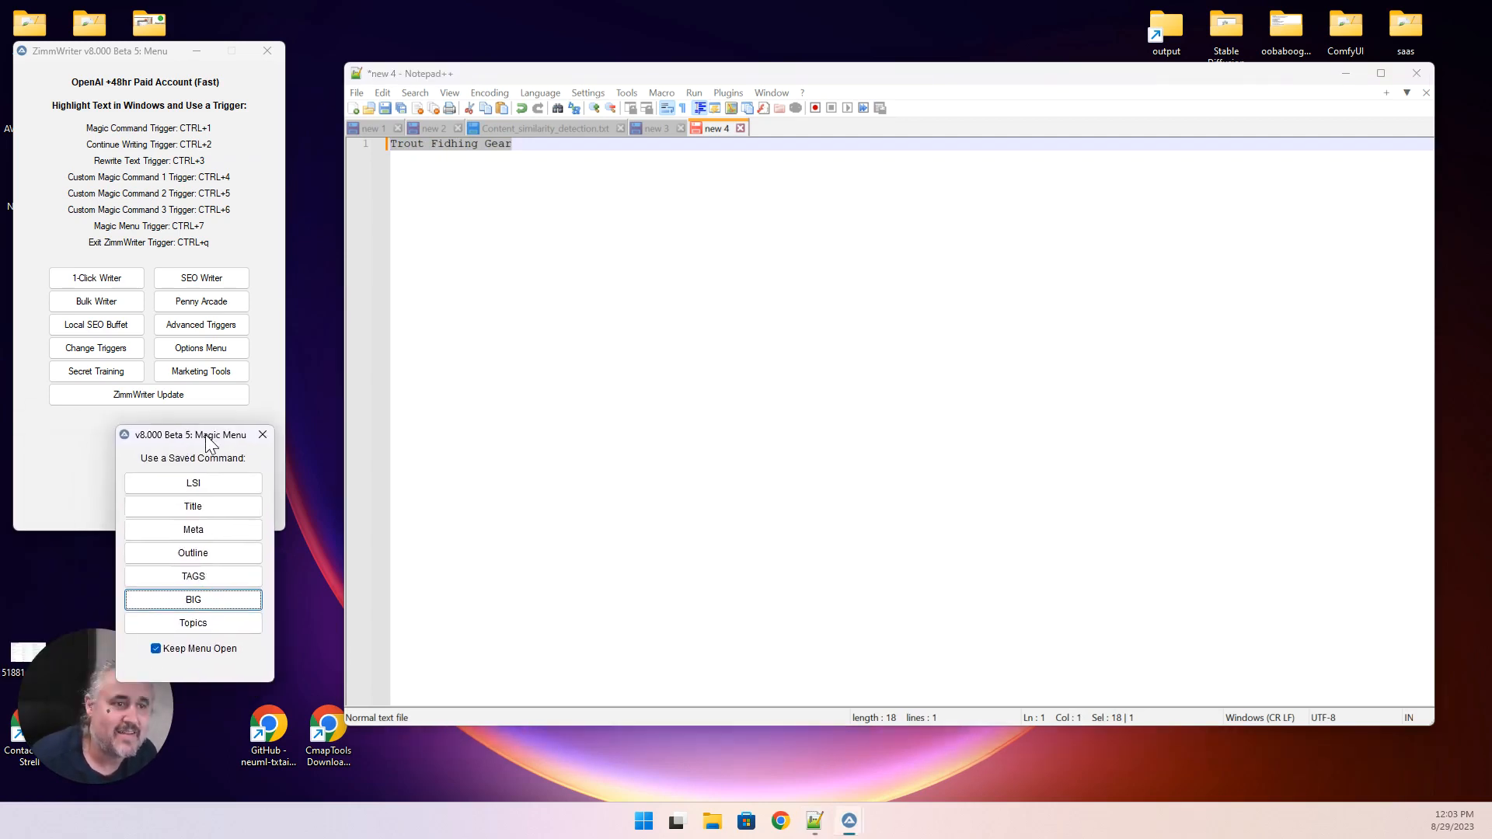
pyautogui.click(205, 606)
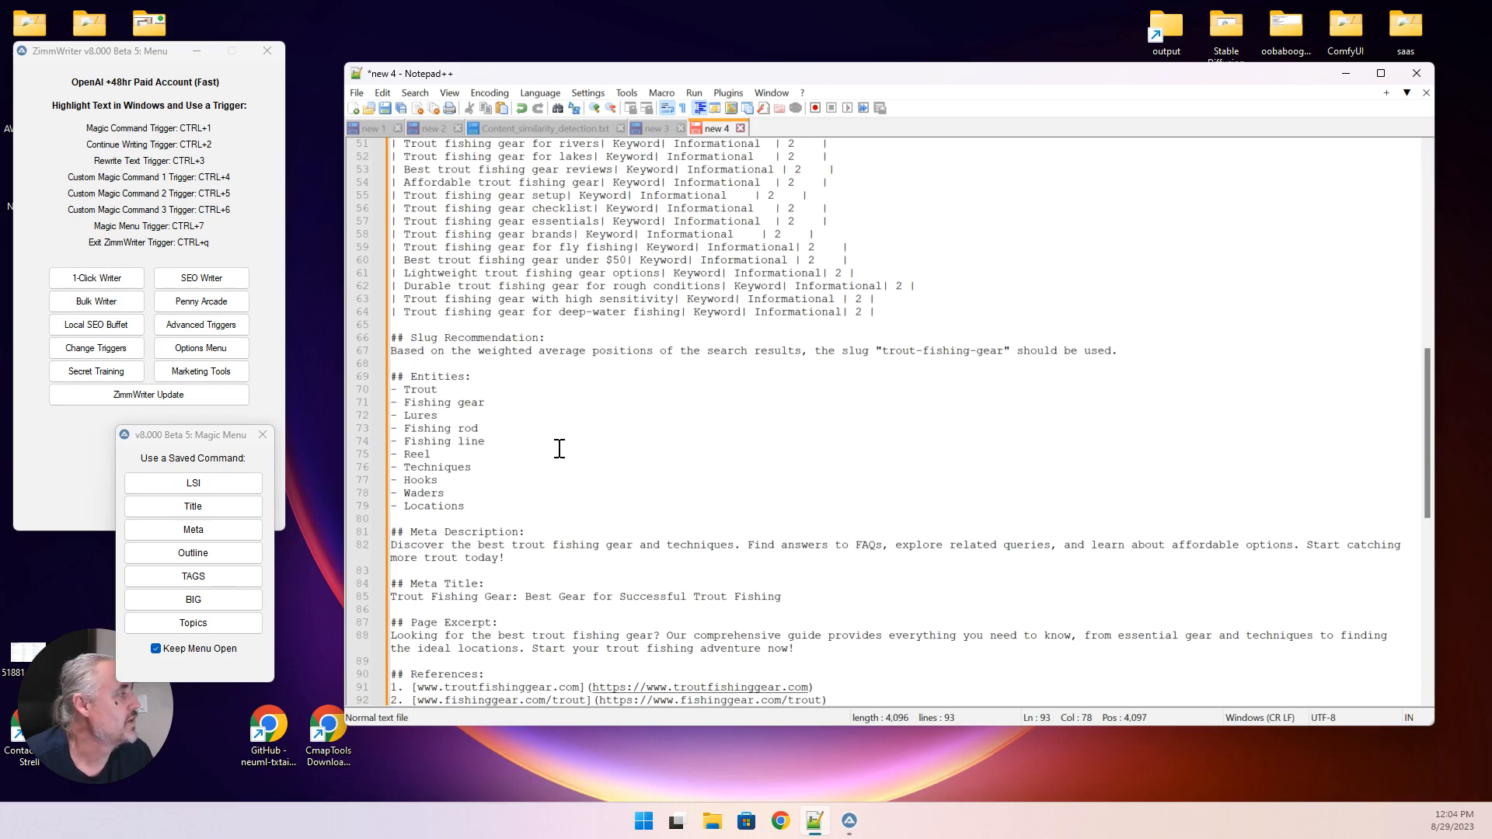
# Copy the entire trout fishing outline and open the Dillinger Markdown editor in Chrome under the Person 1 profile.
pyautogui.hotkey('ctrl', 'a')
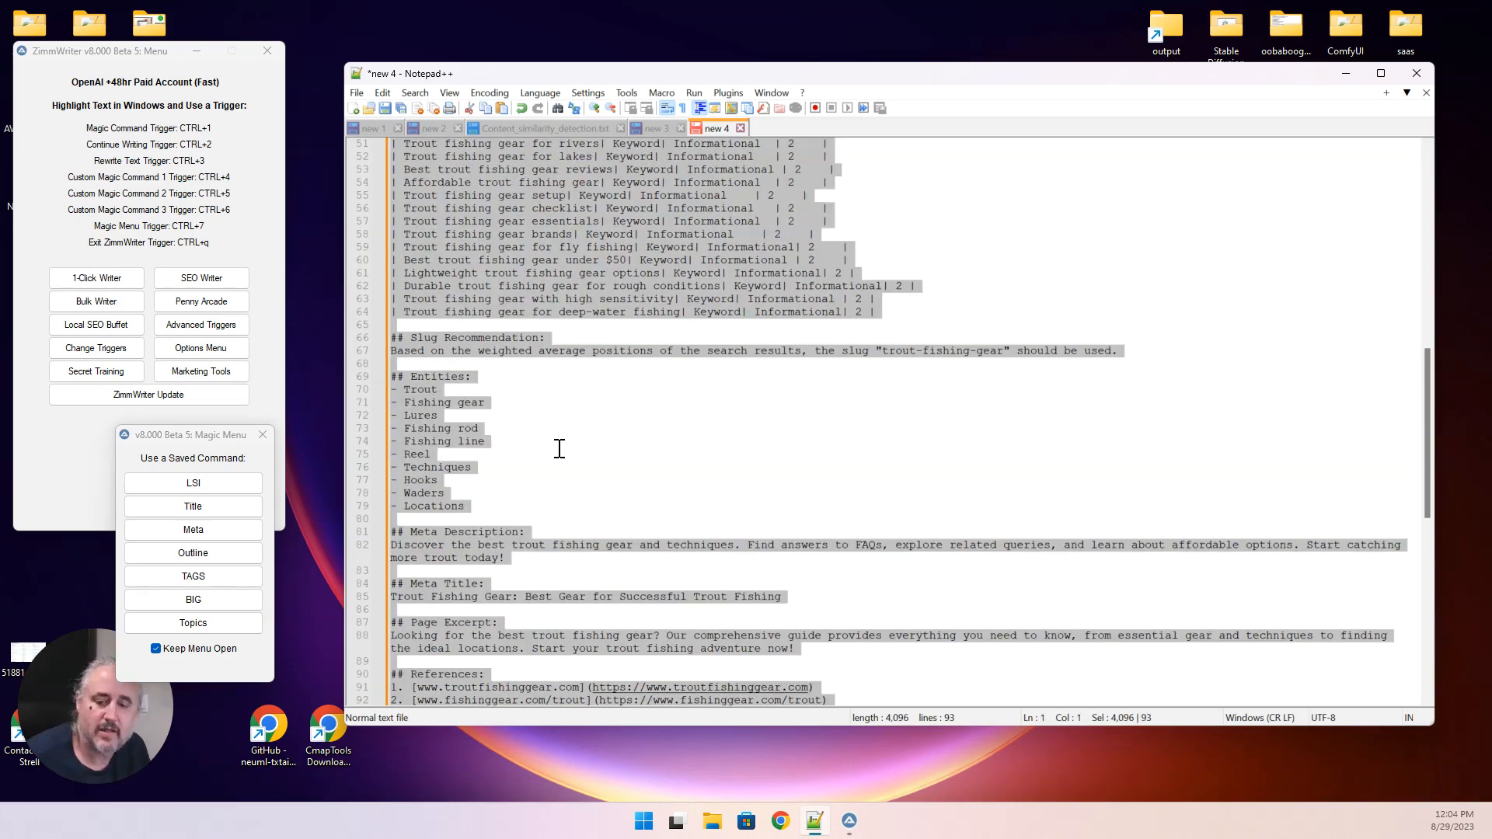
pyautogui.click(781, 821)
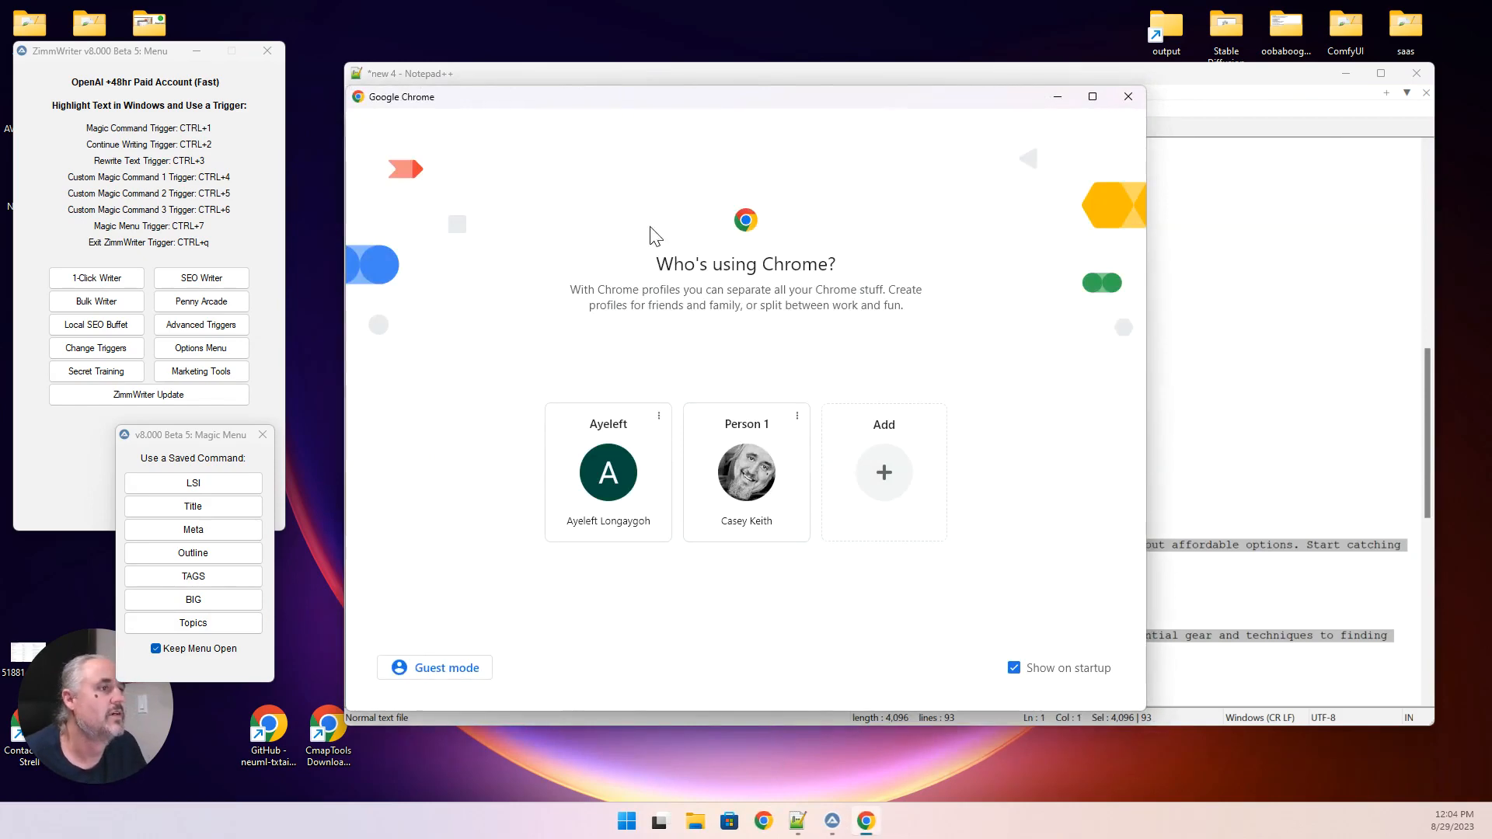
pyautogui.click(723, 465)
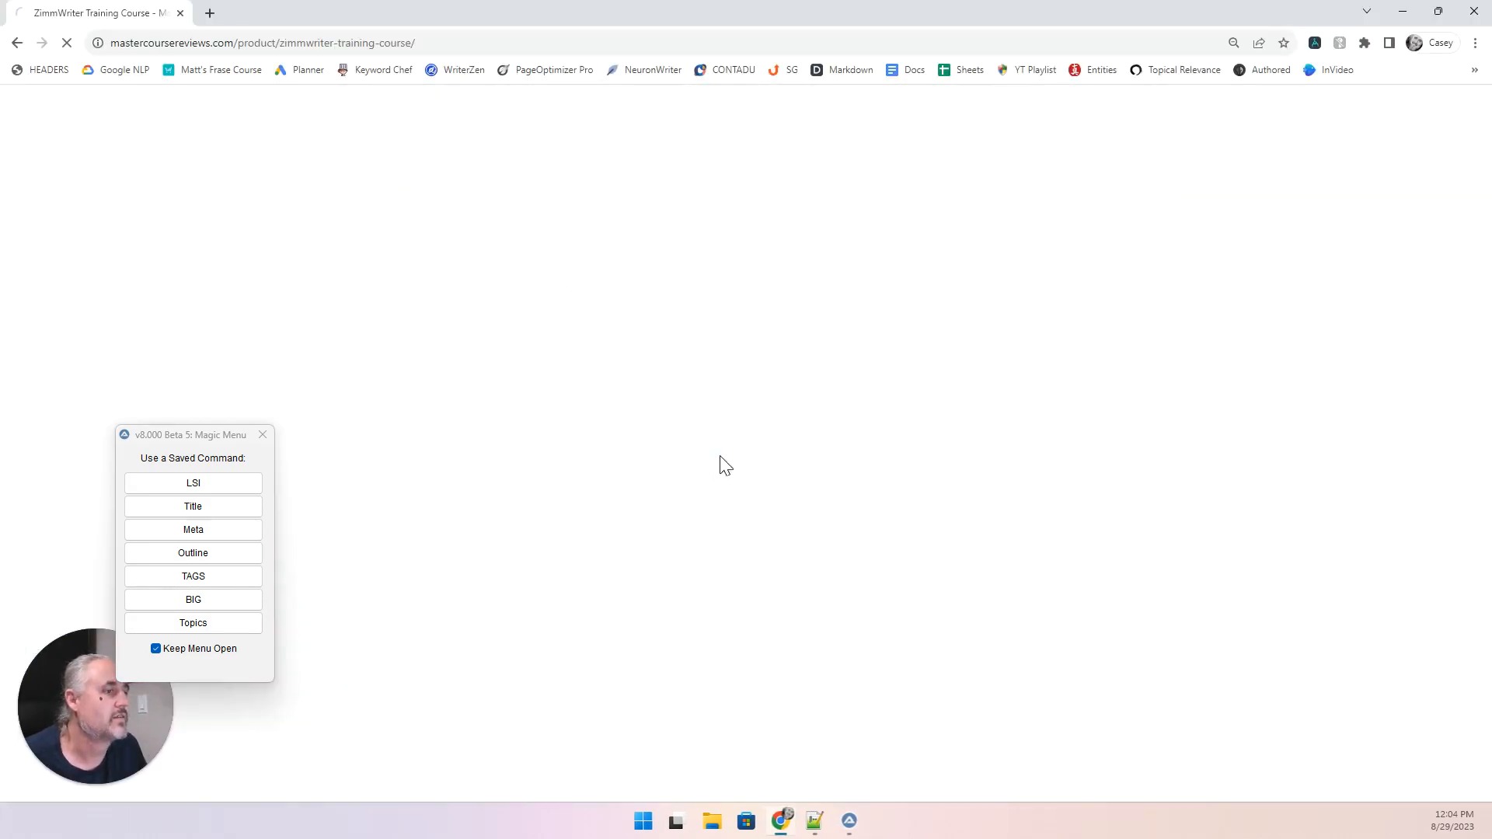
pyautogui.click(864, 69)
# Replace all the baked apple pie Markdown in Dillinger with the copied trout fishing gear outline.
pyautogui.click(532, 353)
pyautogui.hotkey('ctrl', 'a')
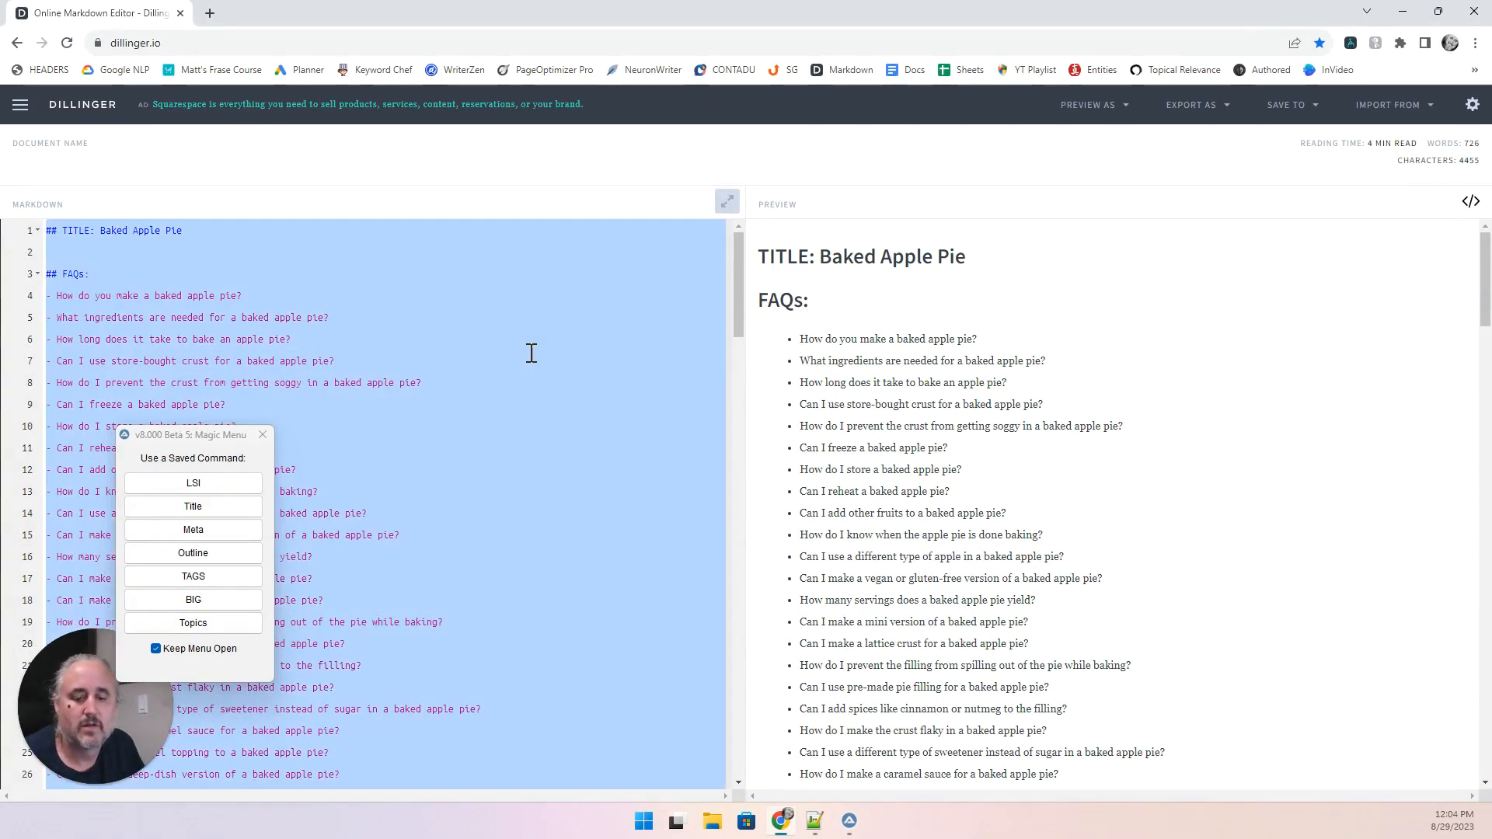
pyautogui.press('Delete')
pyautogui.hotkey('ctrl', 'v')
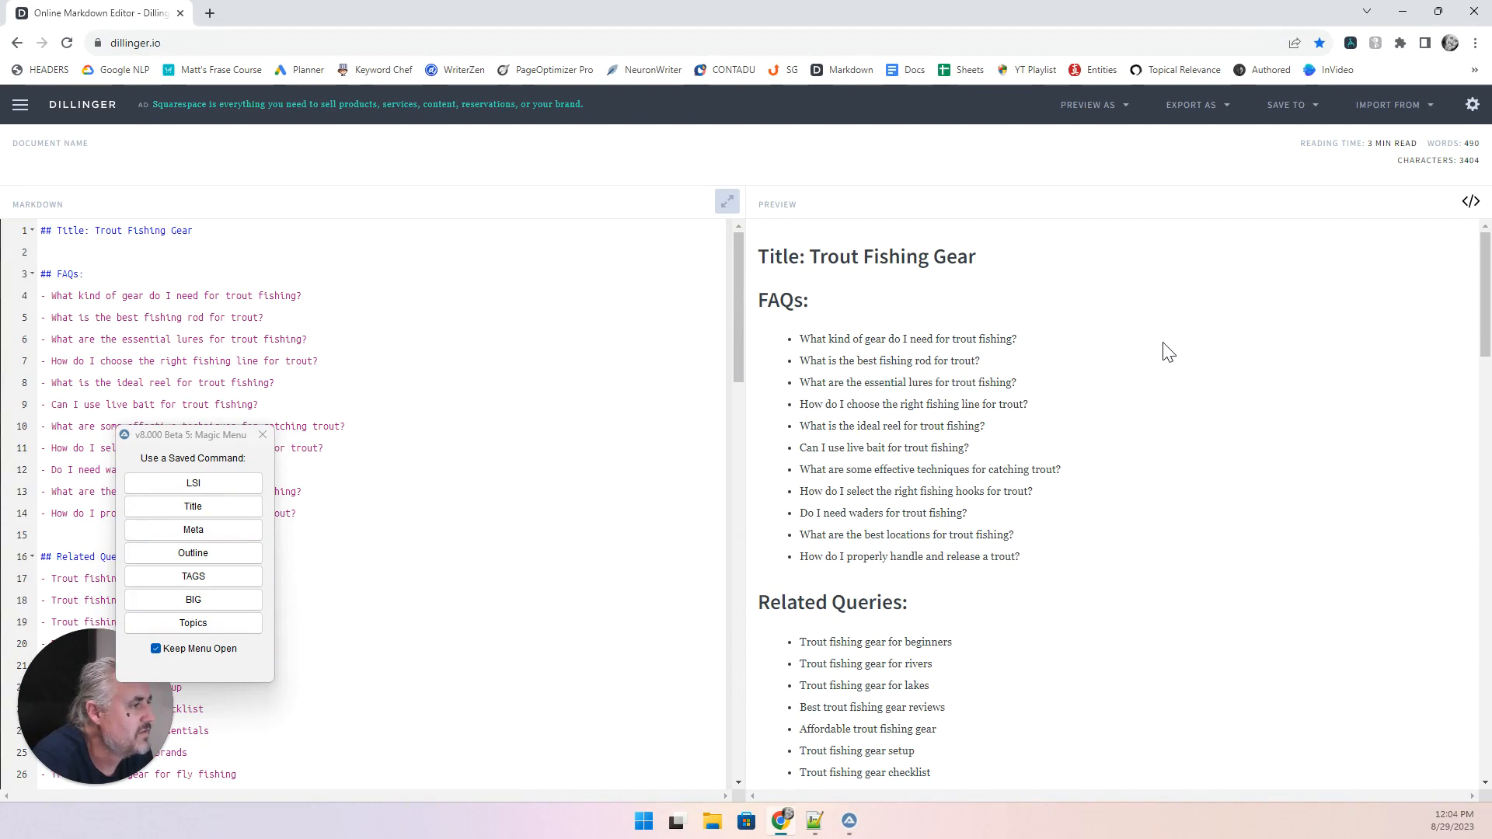
# Examine the rendered trout fishing gear preview from the FAQs through the keyword table to the References section.
pyautogui.scroll(-1, 1169, 352)
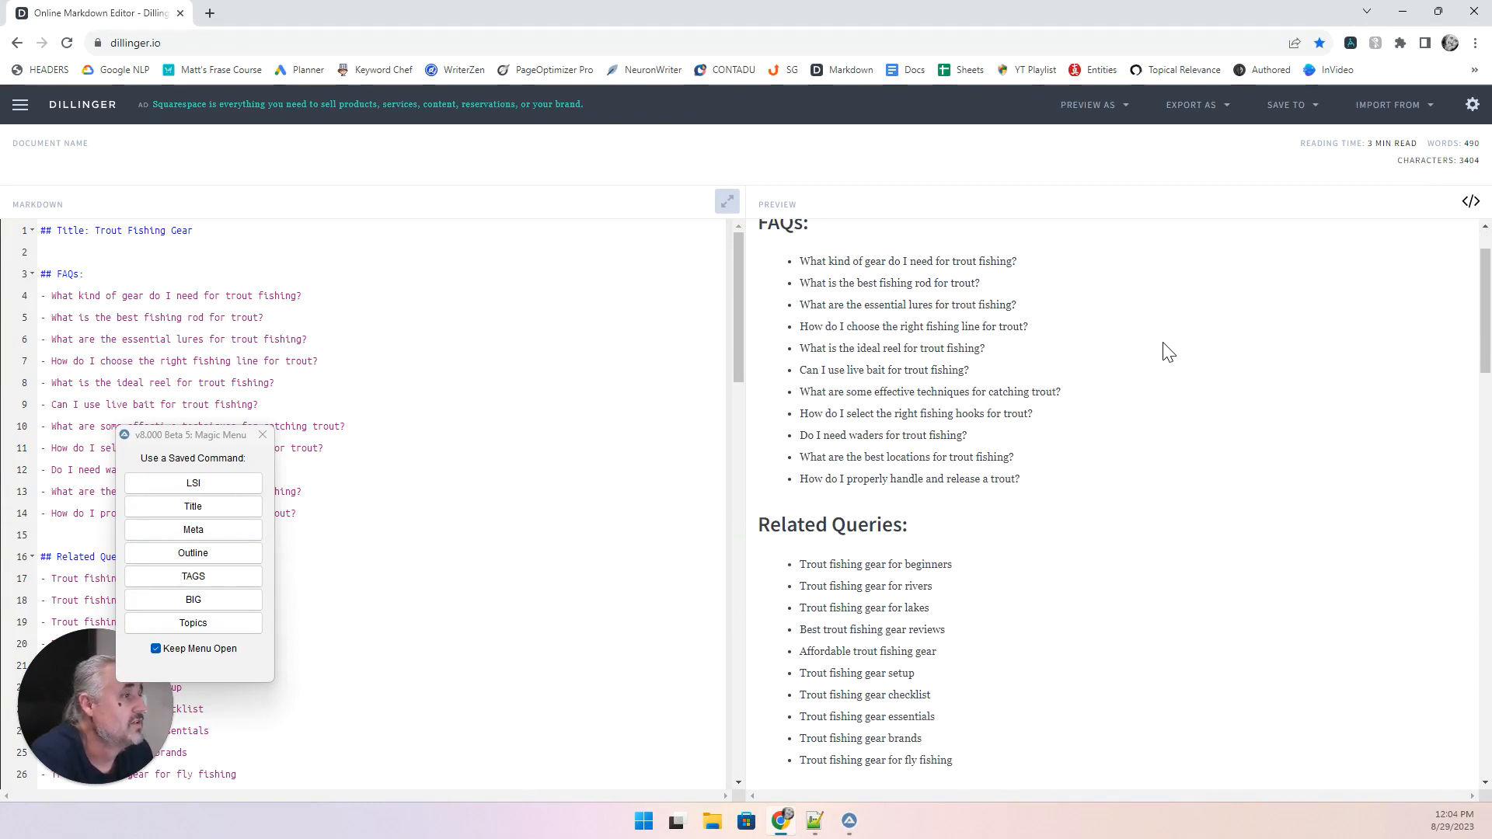
pyautogui.scroll(-3, 1168, 352)
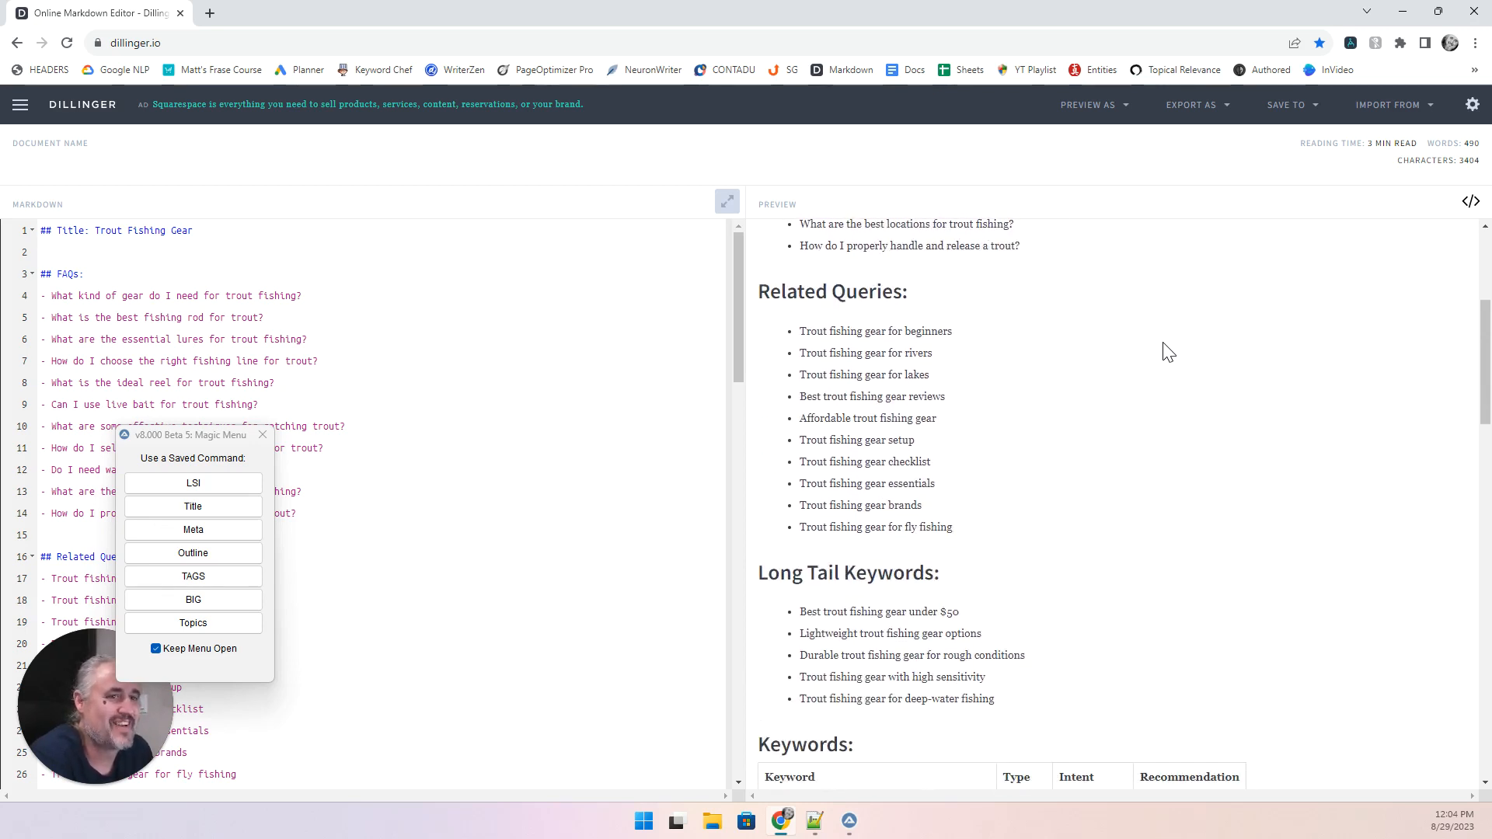
pyautogui.scroll(-2, 1168, 352)
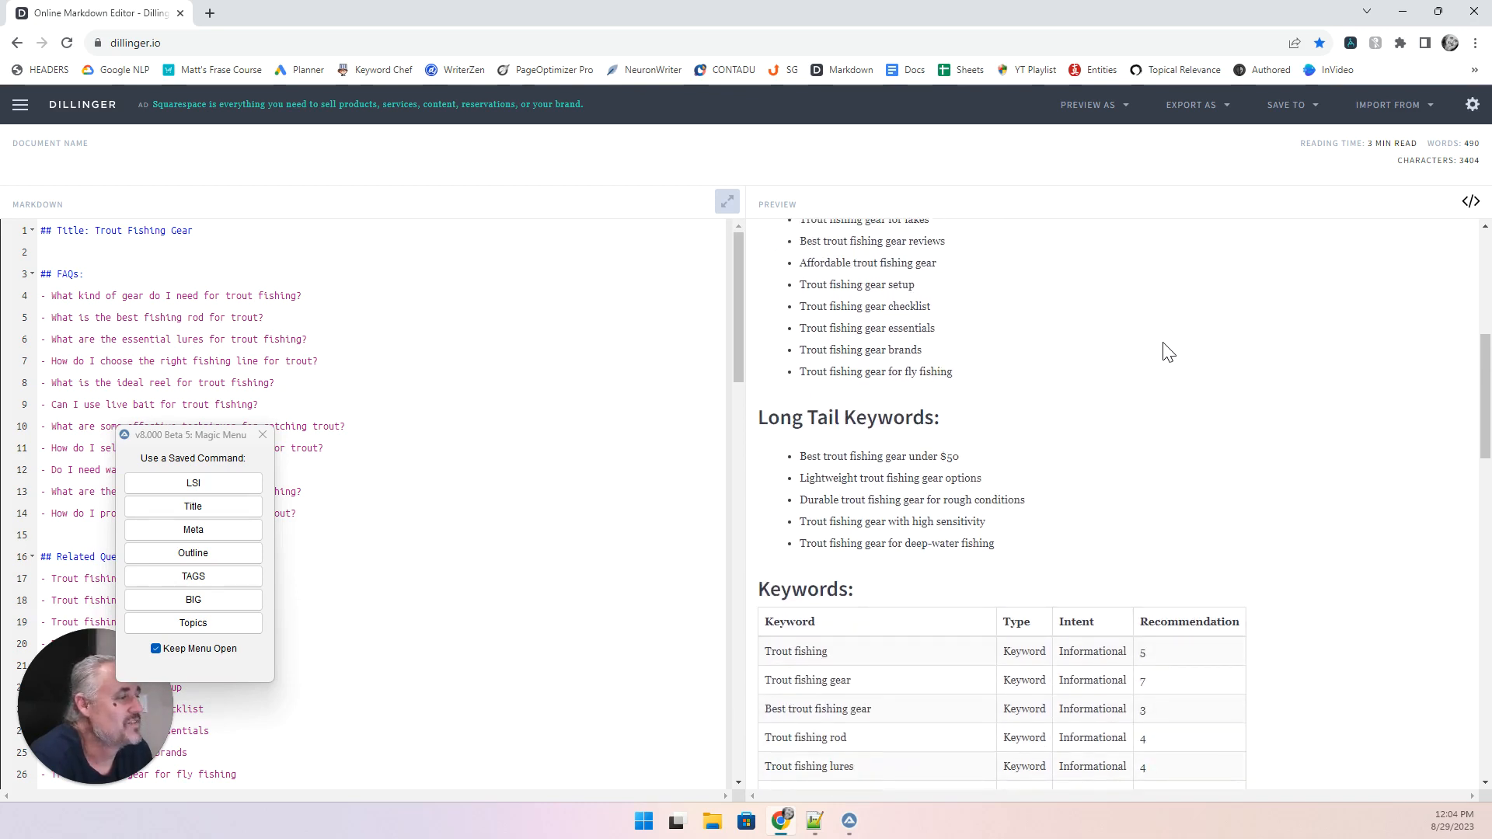
pyautogui.scroll(-4, 1168, 352)
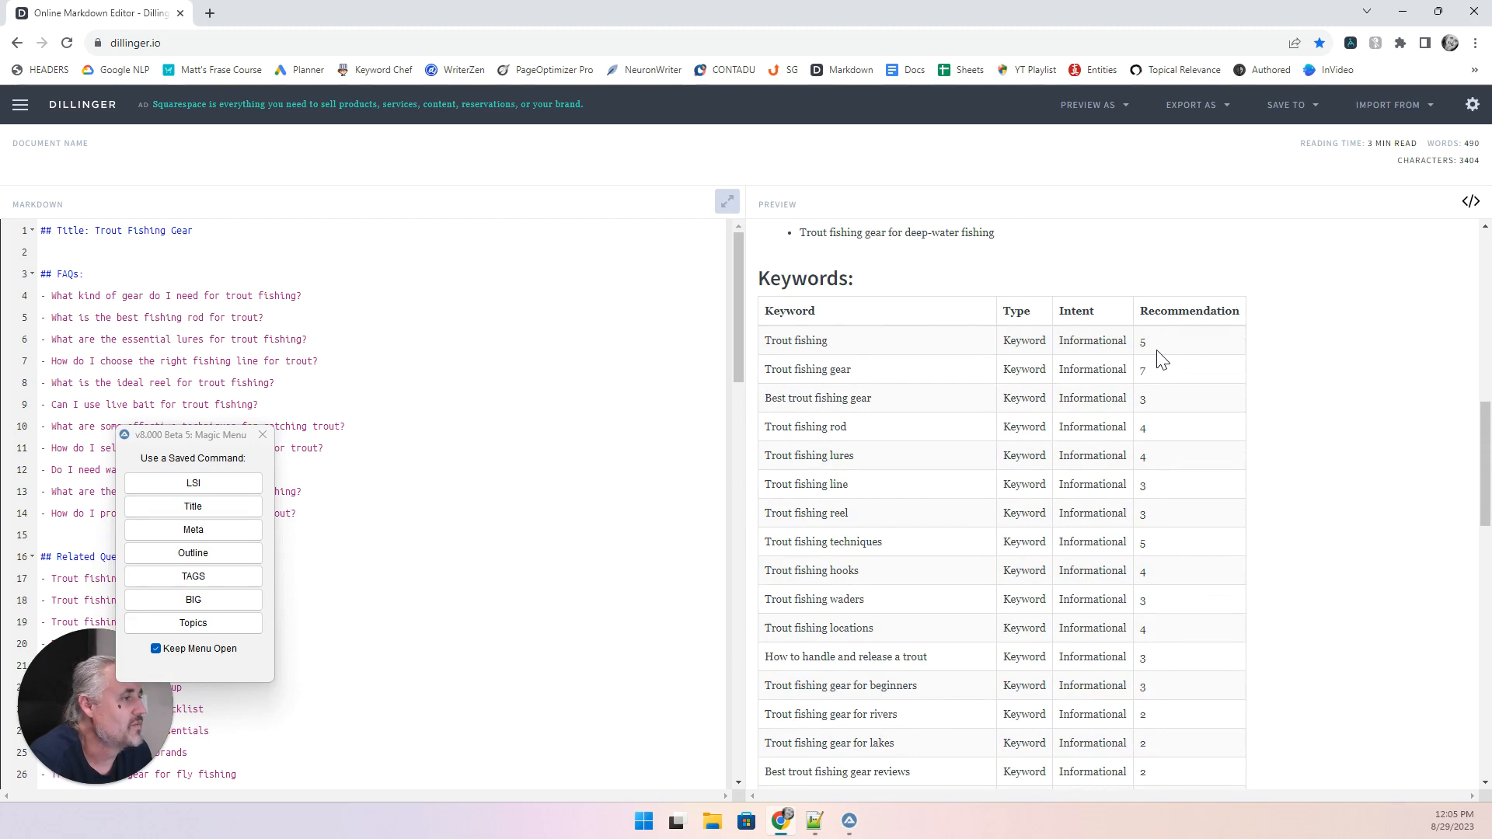
pyautogui.scroll(-7, 1161, 358)
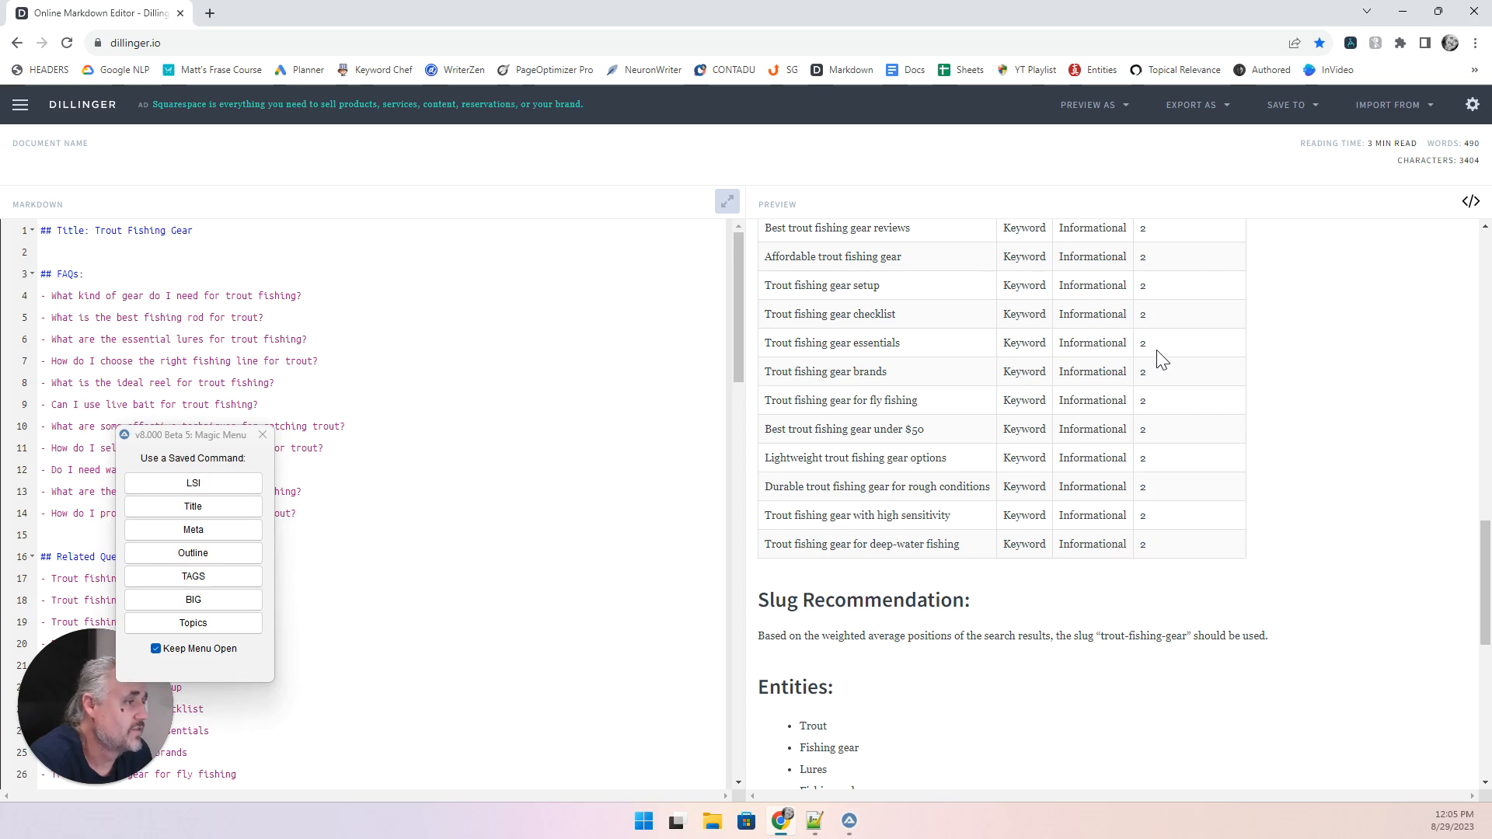
pyautogui.scroll(-5, 1162, 358)
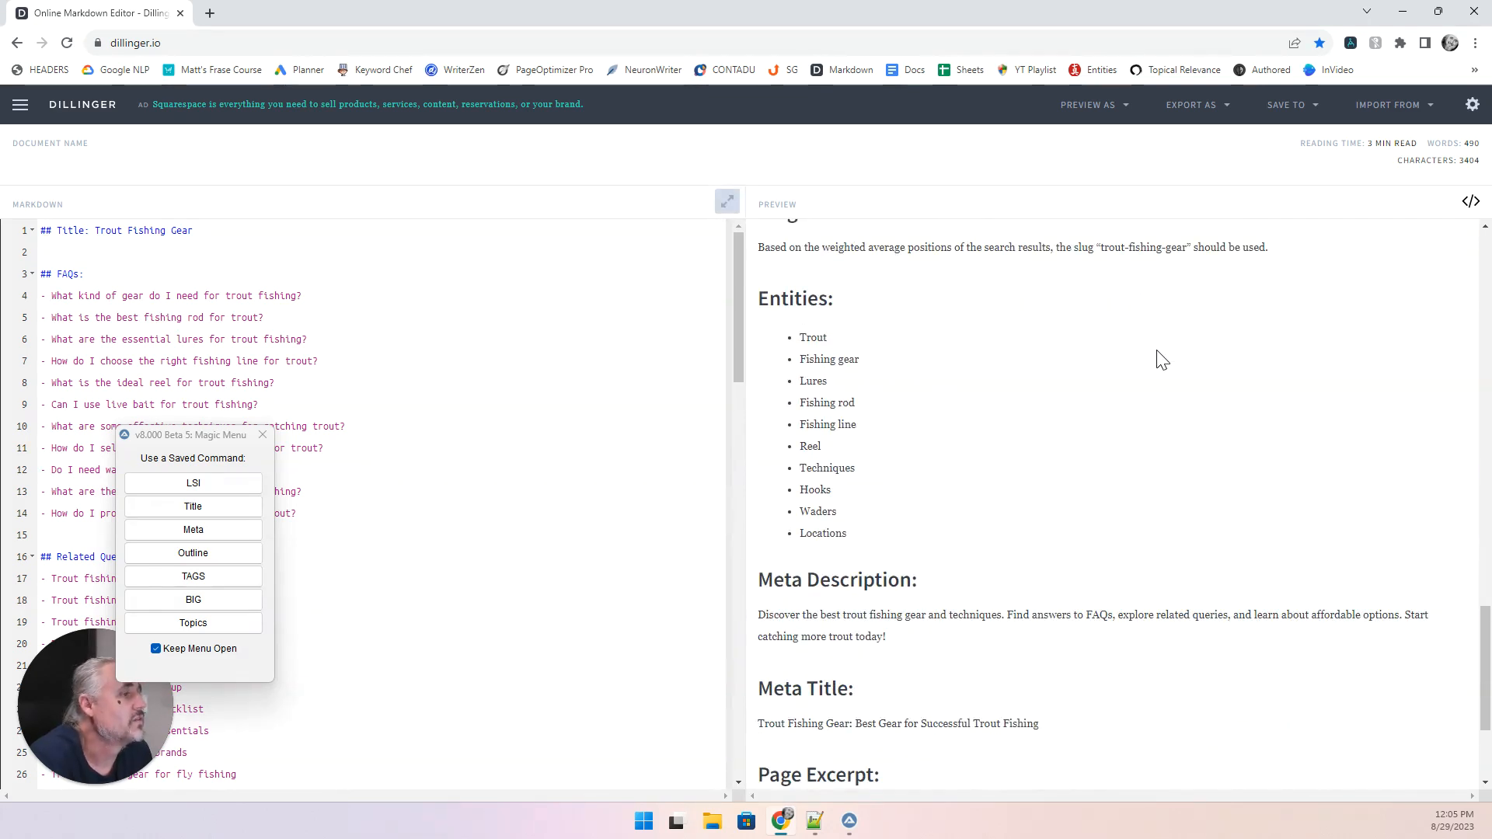
pyautogui.scroll(-3, 1161, 359)
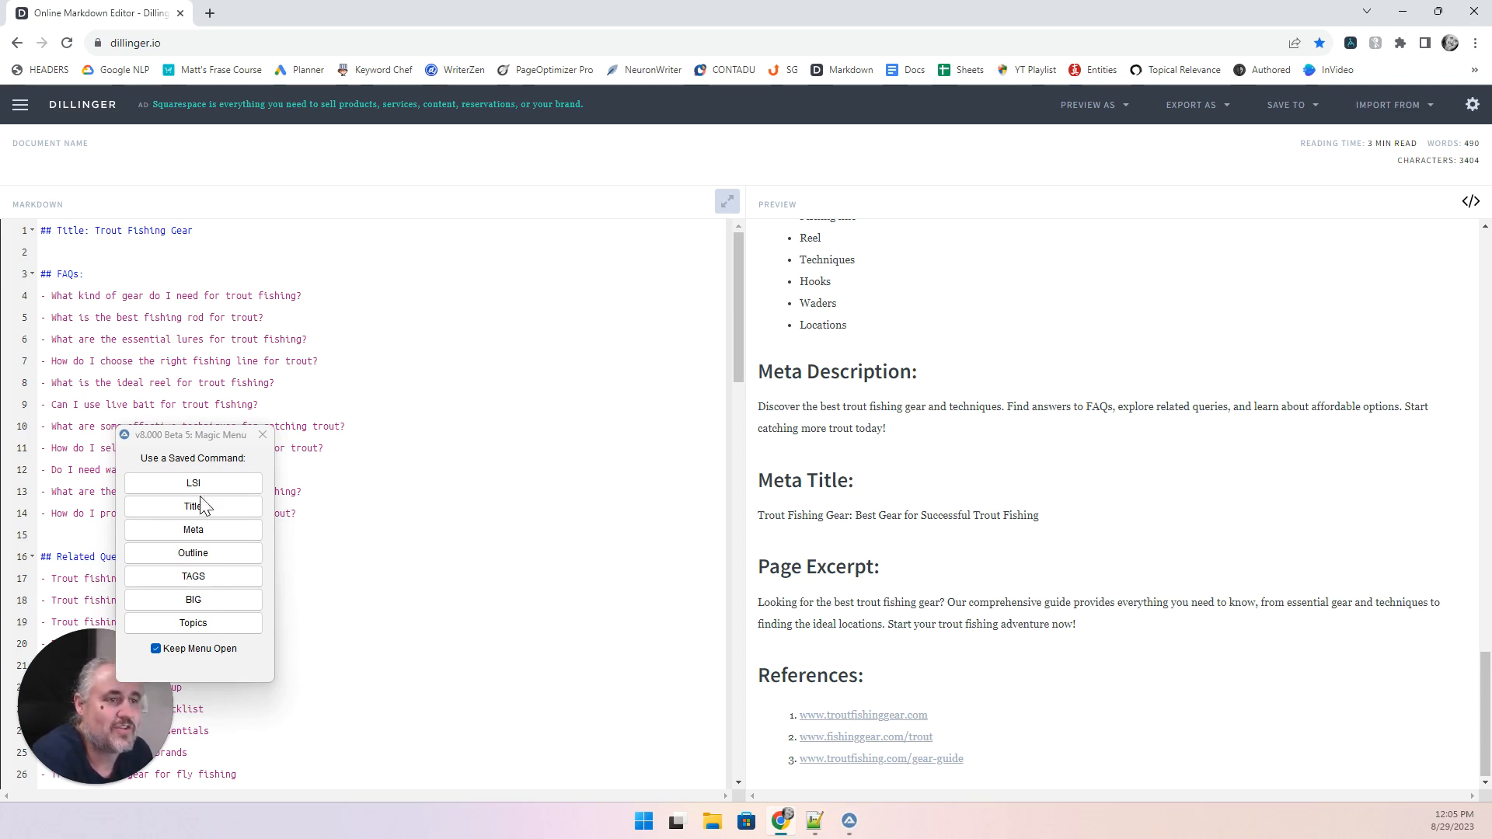
# Close the Magic Menu and minimize the browser window to return to the outline in Notepad++.
pyautogui.click(263, 435)
pyautogui.moveTo(855, 12); pyautogui.dragTo(903, 77)
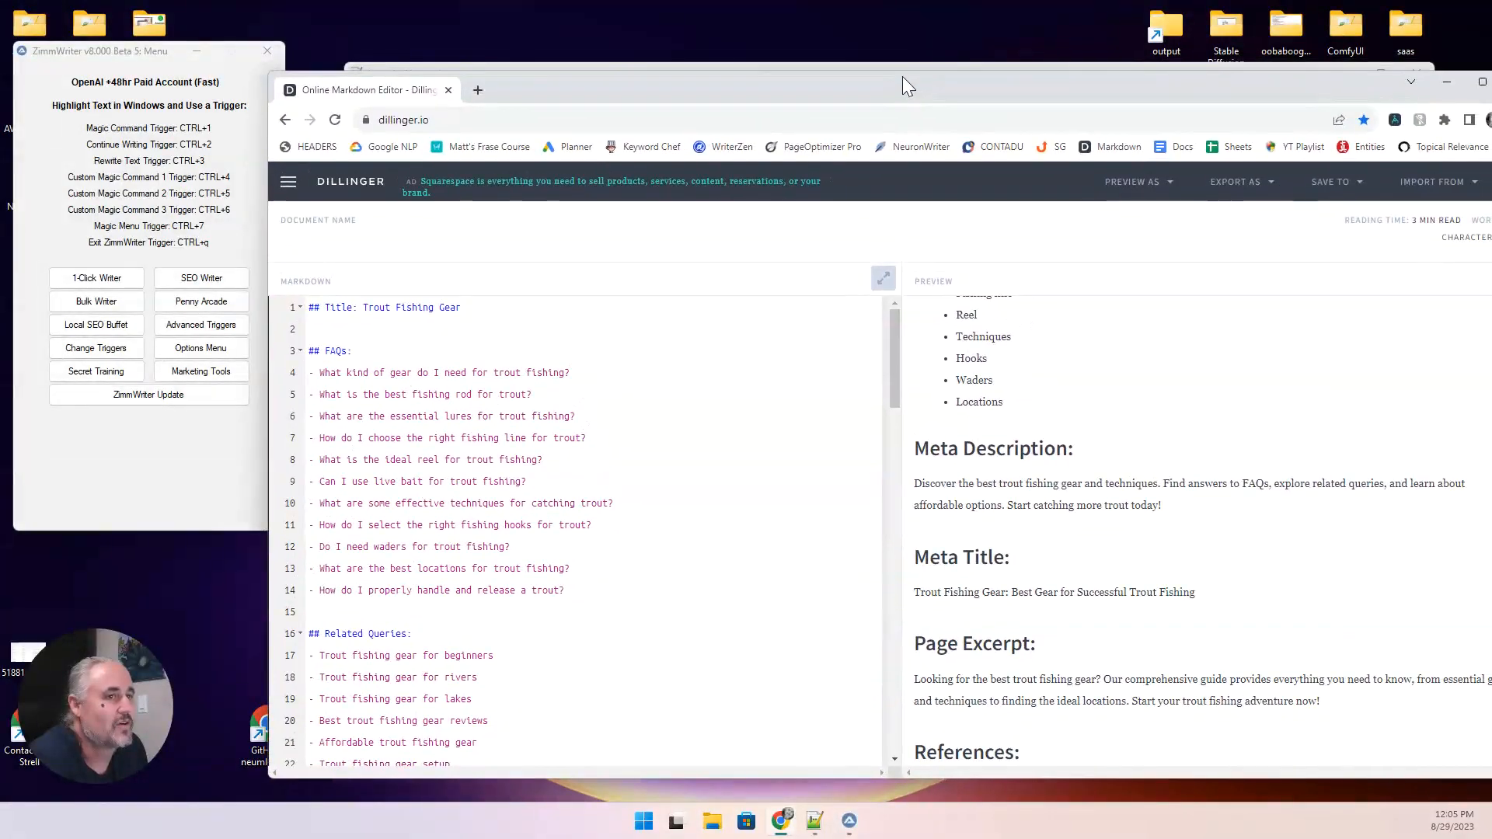
pyautogui.click(1447, 82)
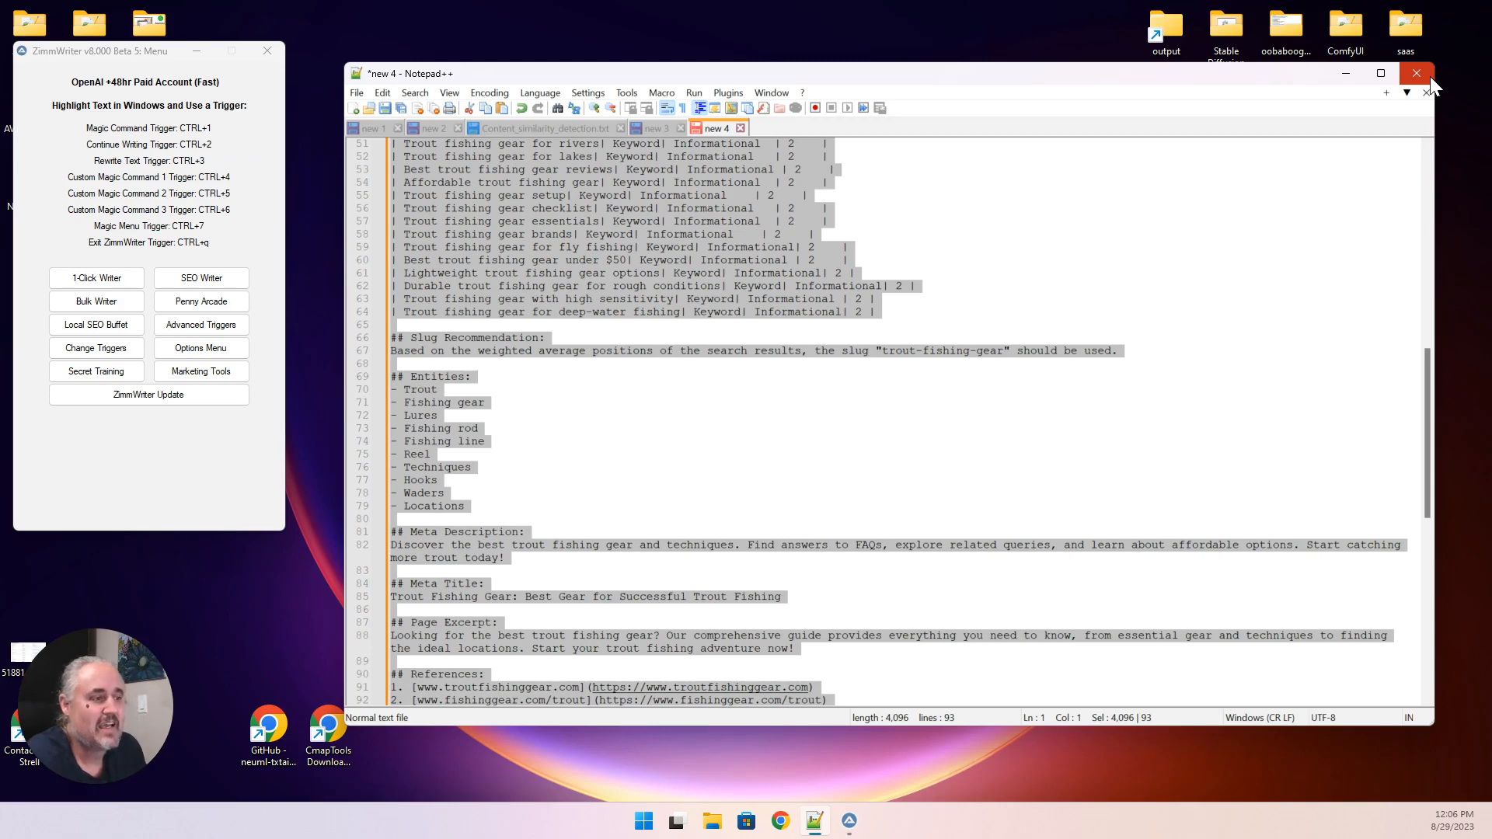
# Deselect the outline text and review its raw Markdown from the title down to the Entities list.
pyautogui.click(1062, 428)
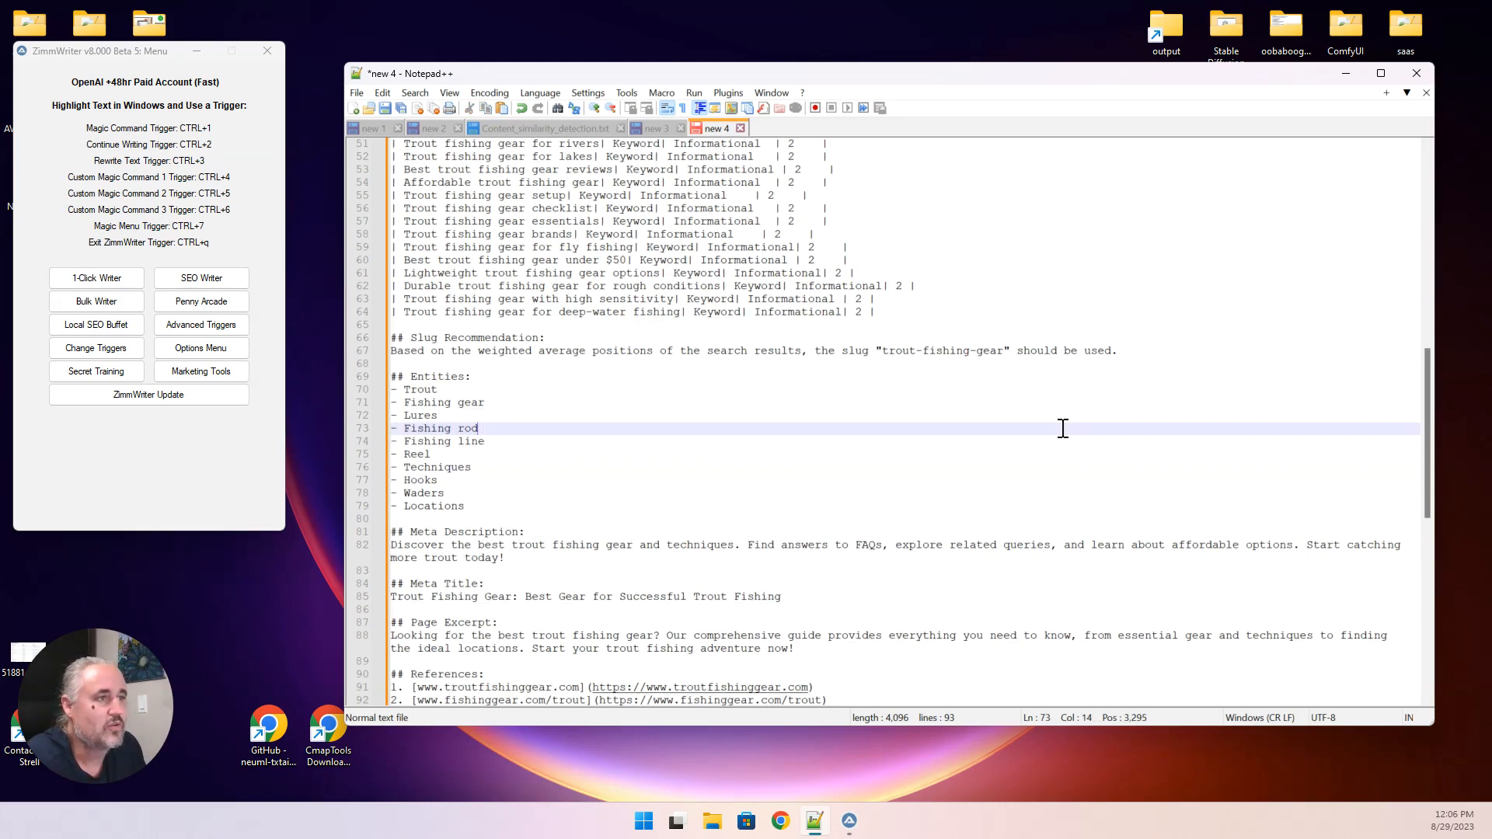
pyautogui.scroll(17, 1063, 428)
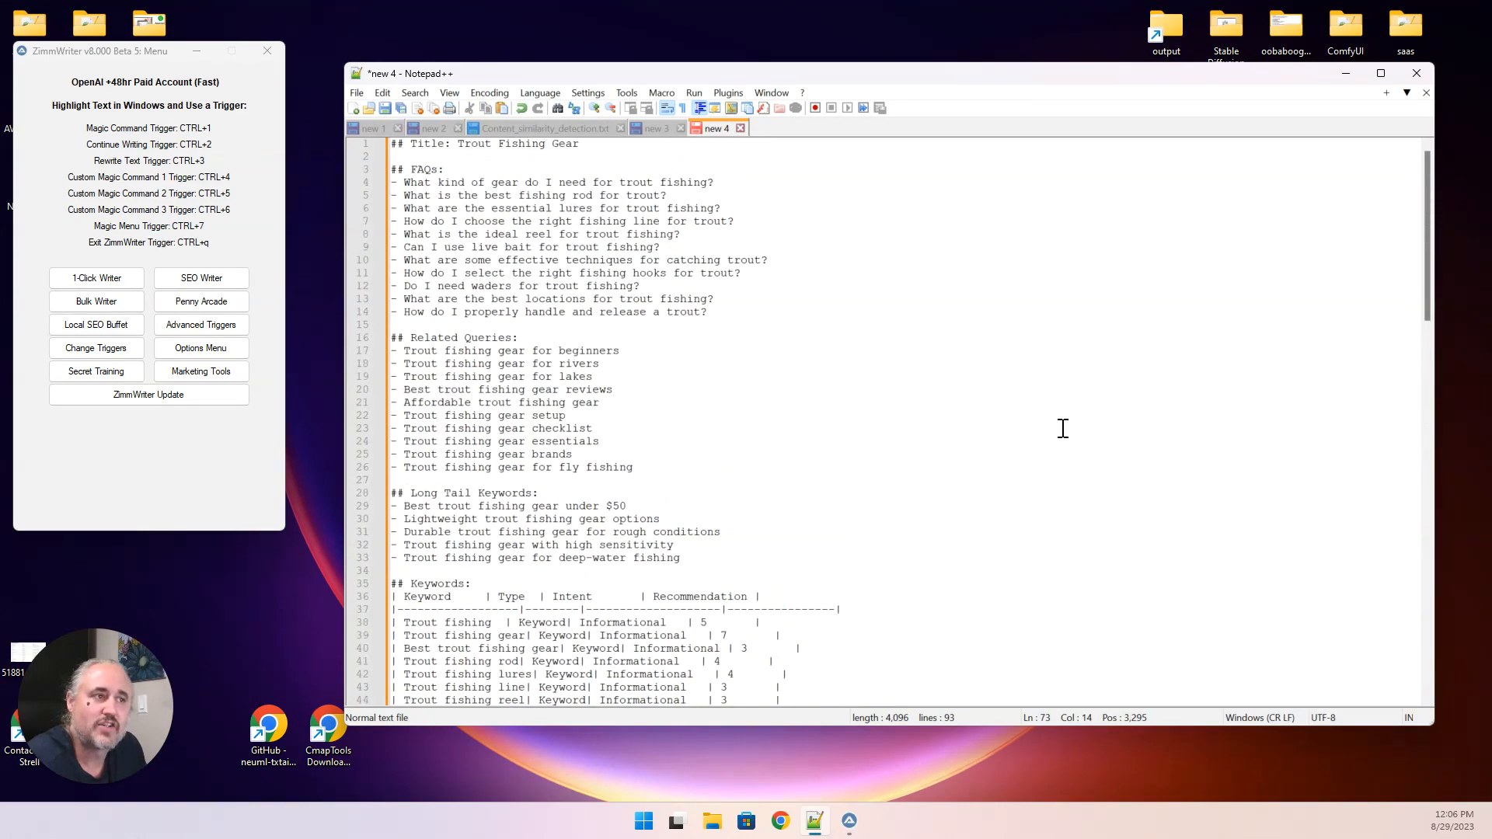
pyautogui.scroll(-11, 1062, 428)
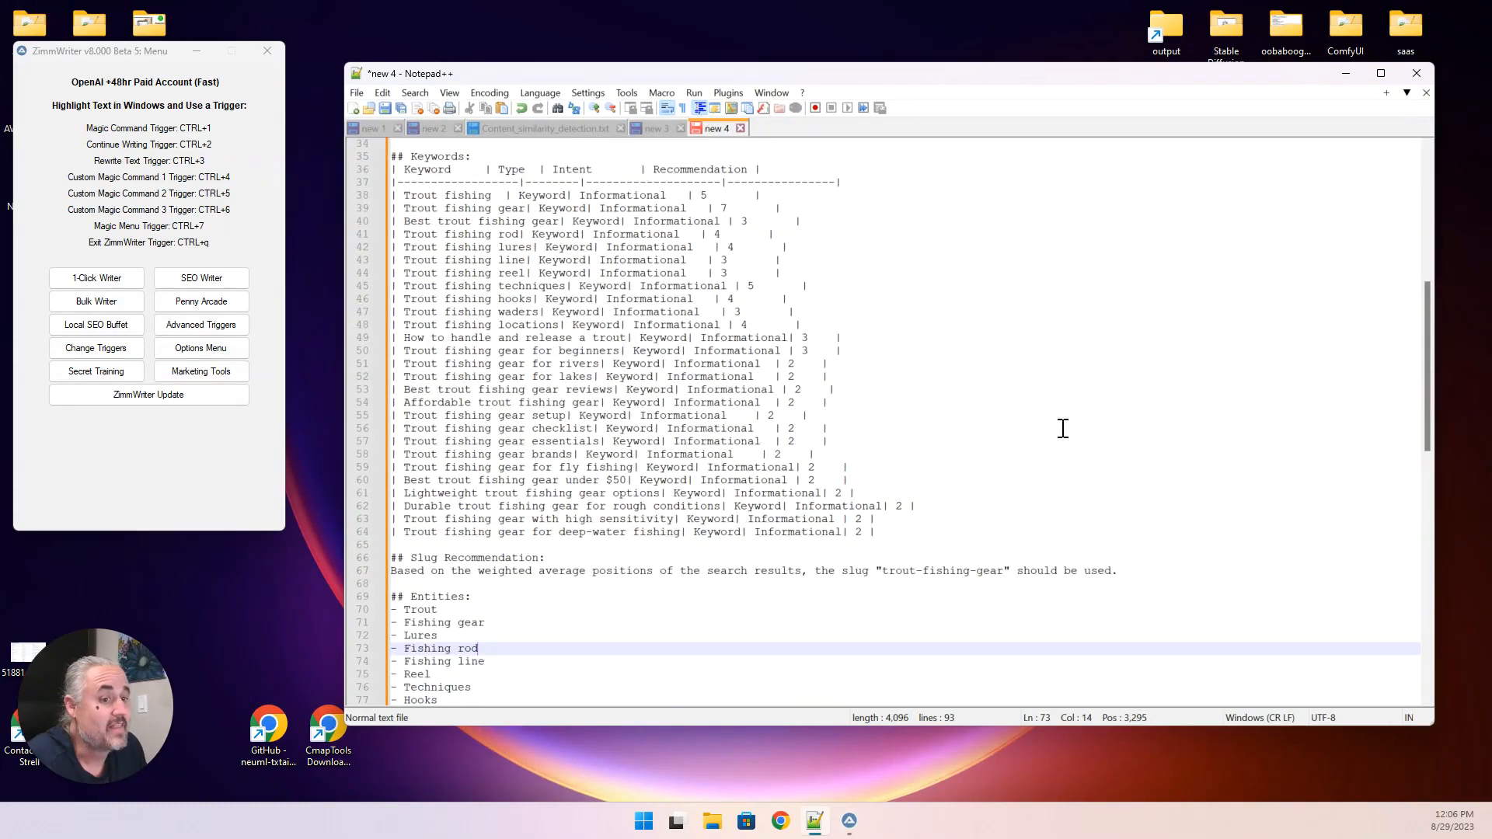